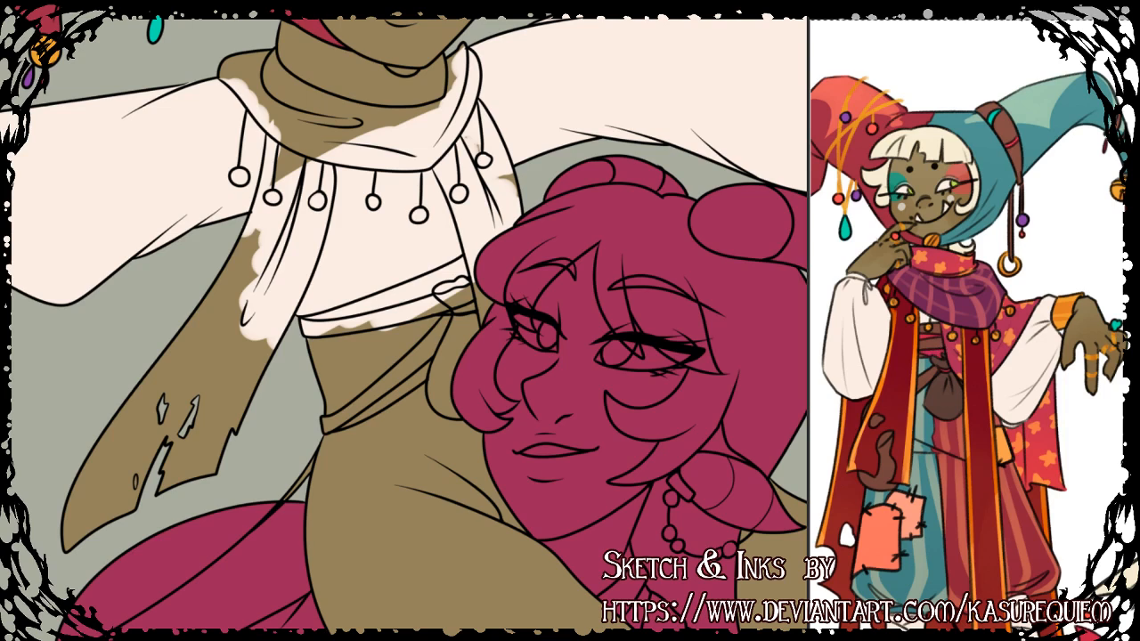
Select the scarf's neck wrap and both hanging ends with the Magic Wand, and dilate the selection by a width of 1.
left_click(662, 27)
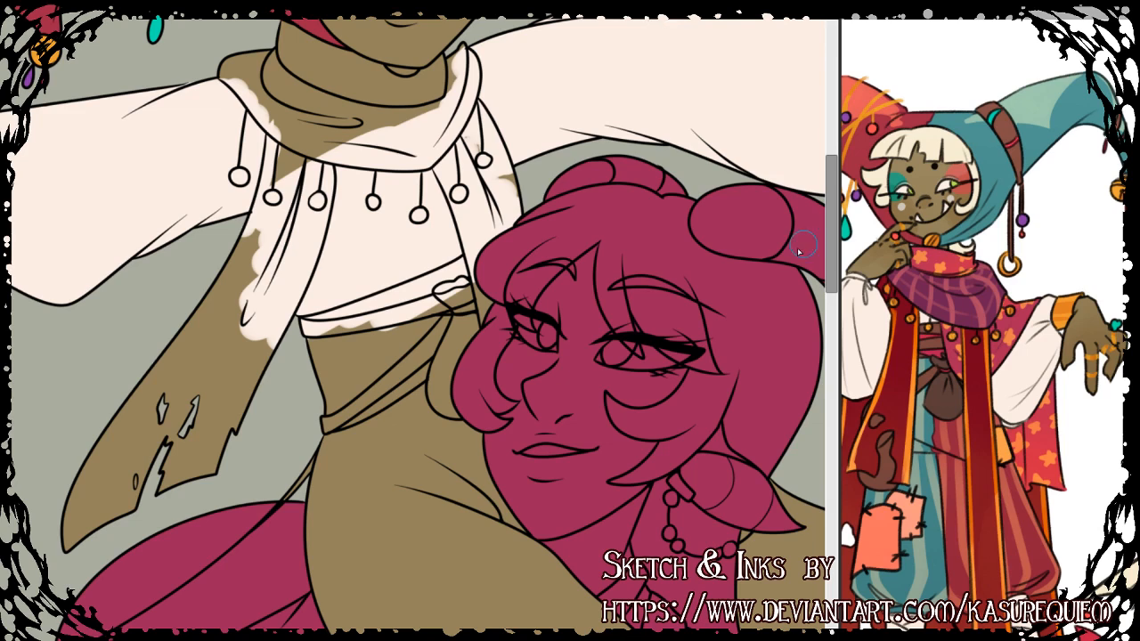
left_click_drag(830, 238, 830, 233)
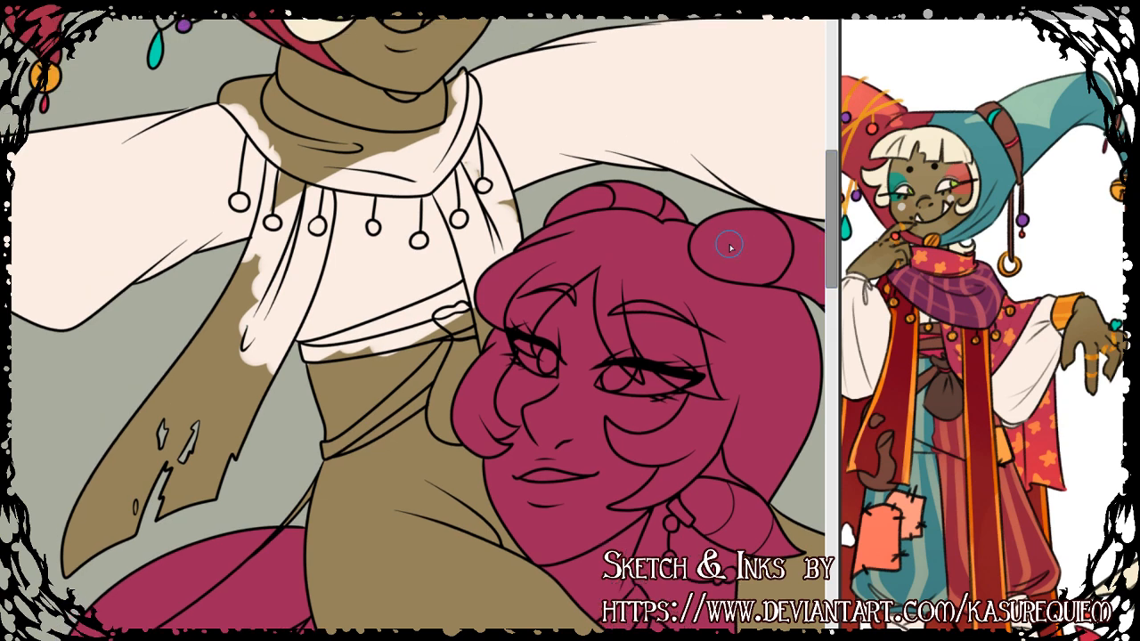
scroll(728, 246, "down", 3)
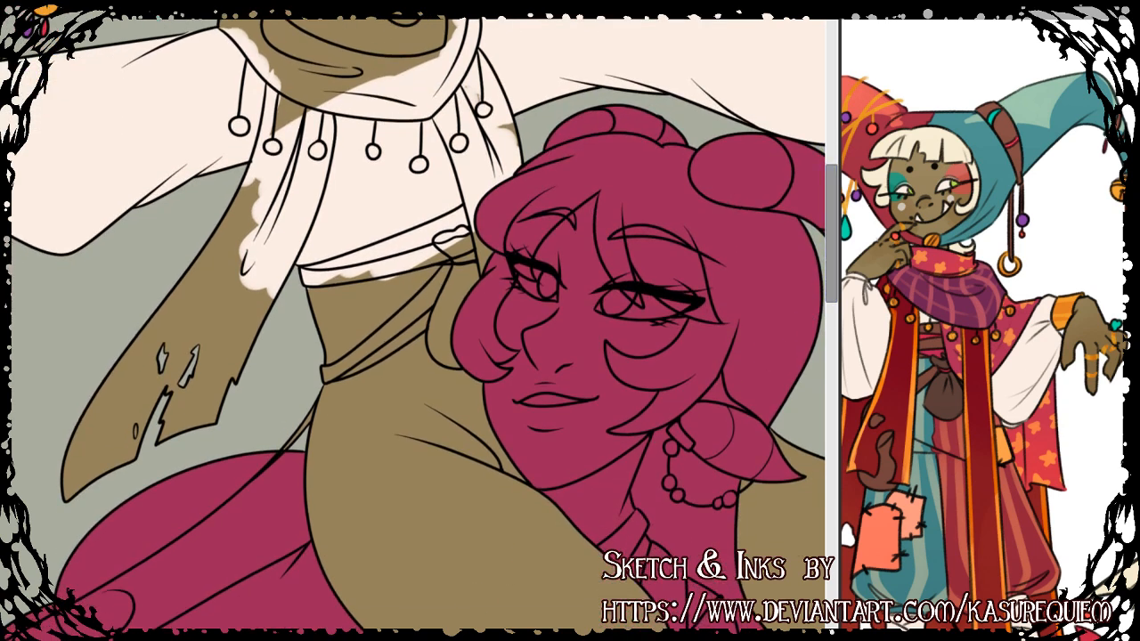
scroll(419, 325, "left", 1)
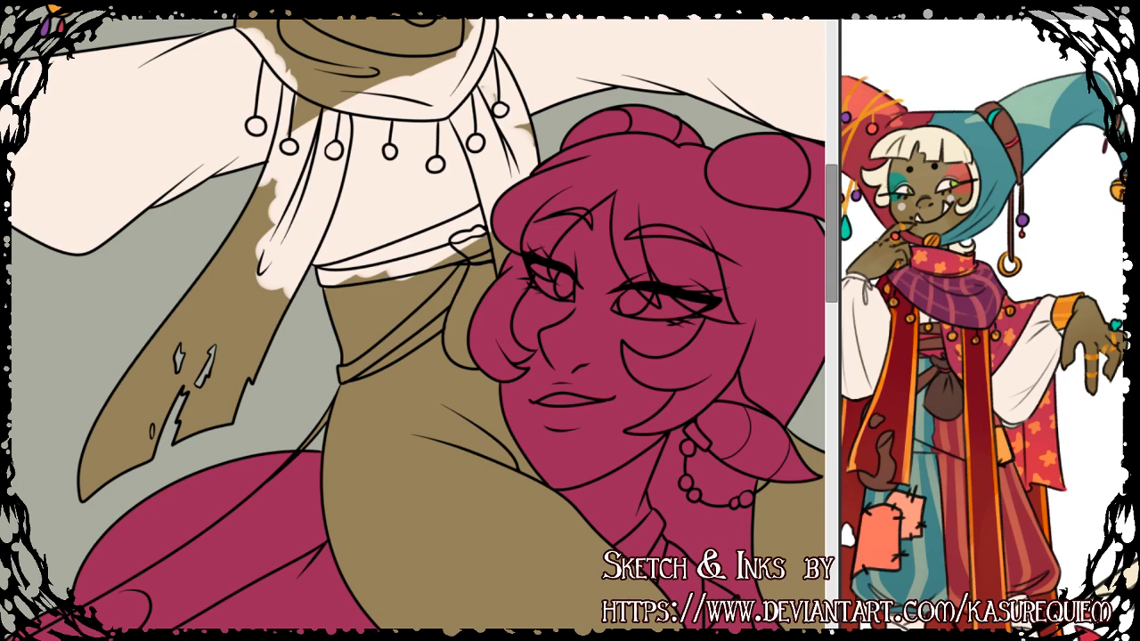
scroll(837, 241, "up", 2)
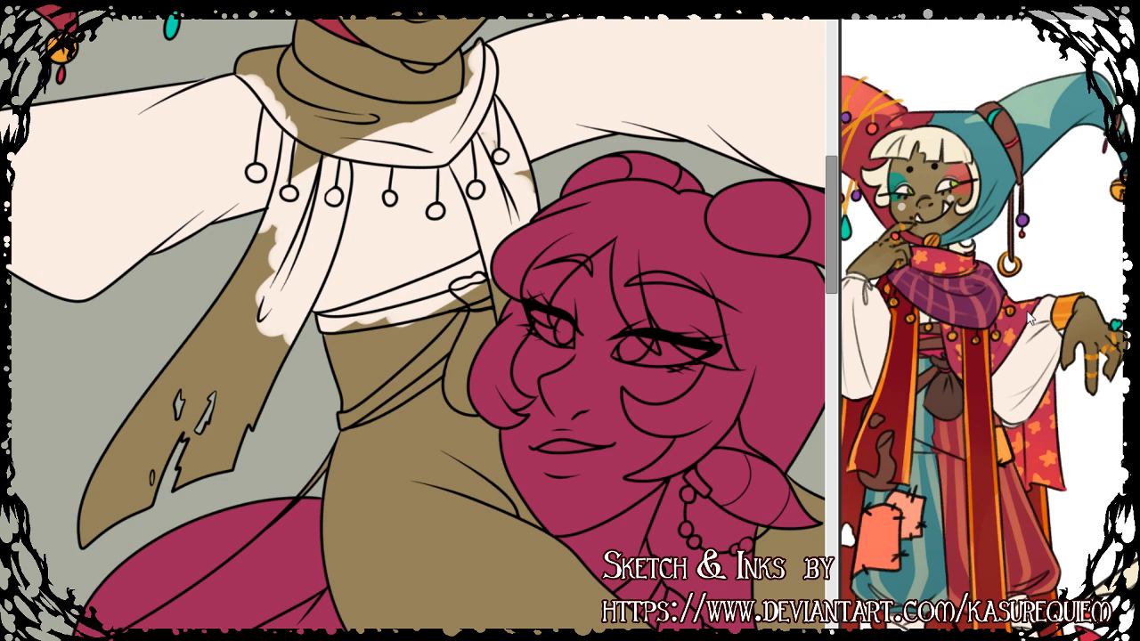
left_click(413, 127)
left_click(316, 252)
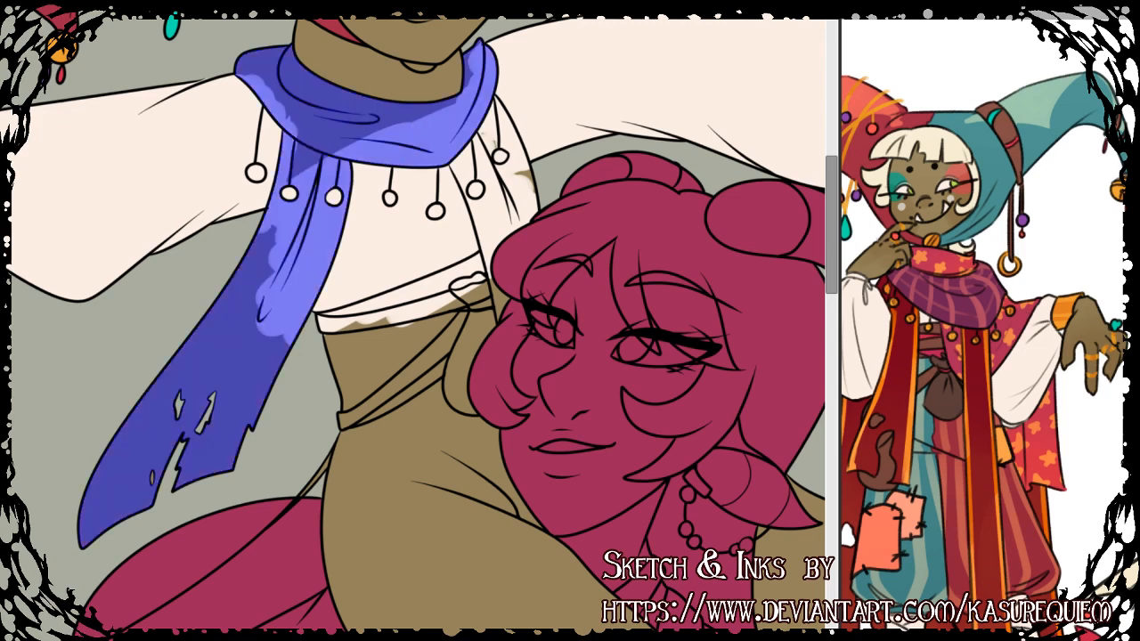
left_click(497, 209)
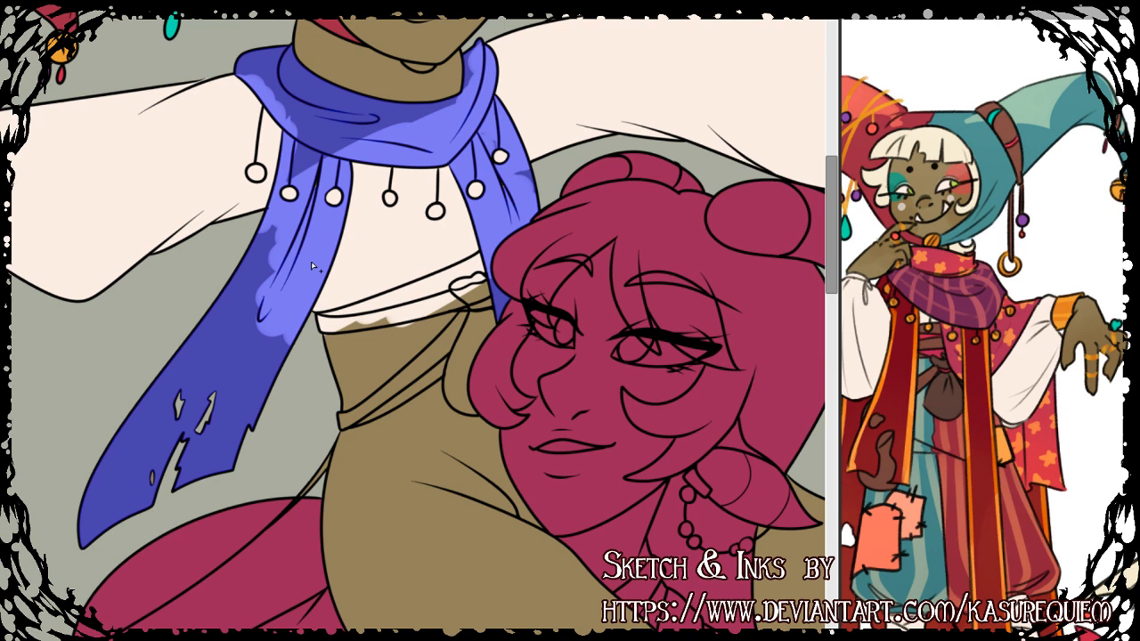
scroll(770, 287, "down", 1)
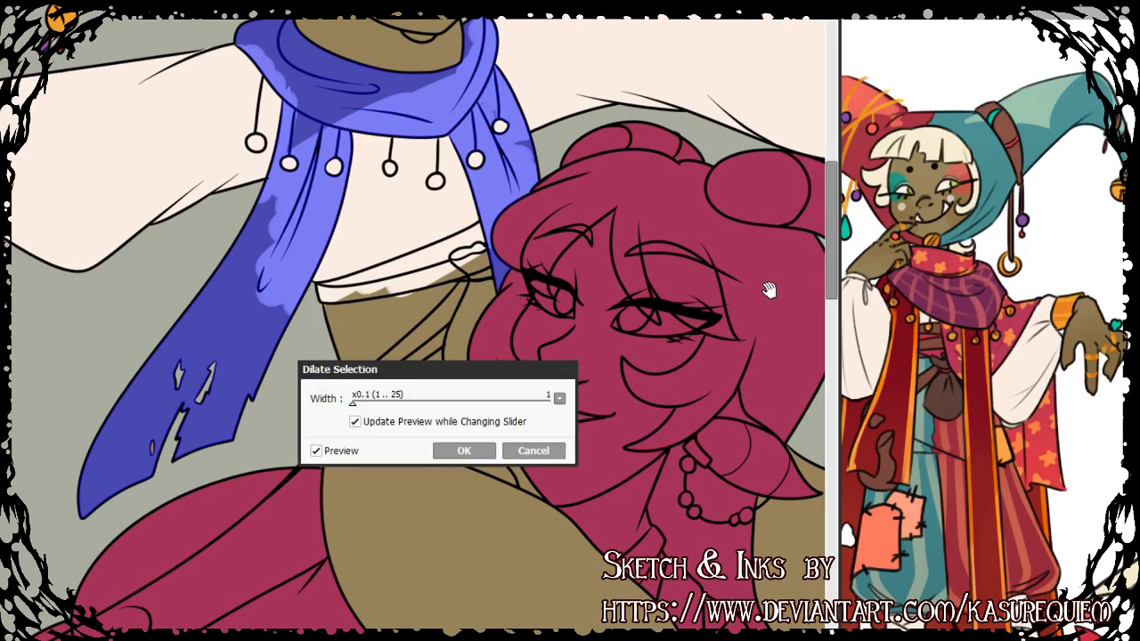
left_click(466, 448)
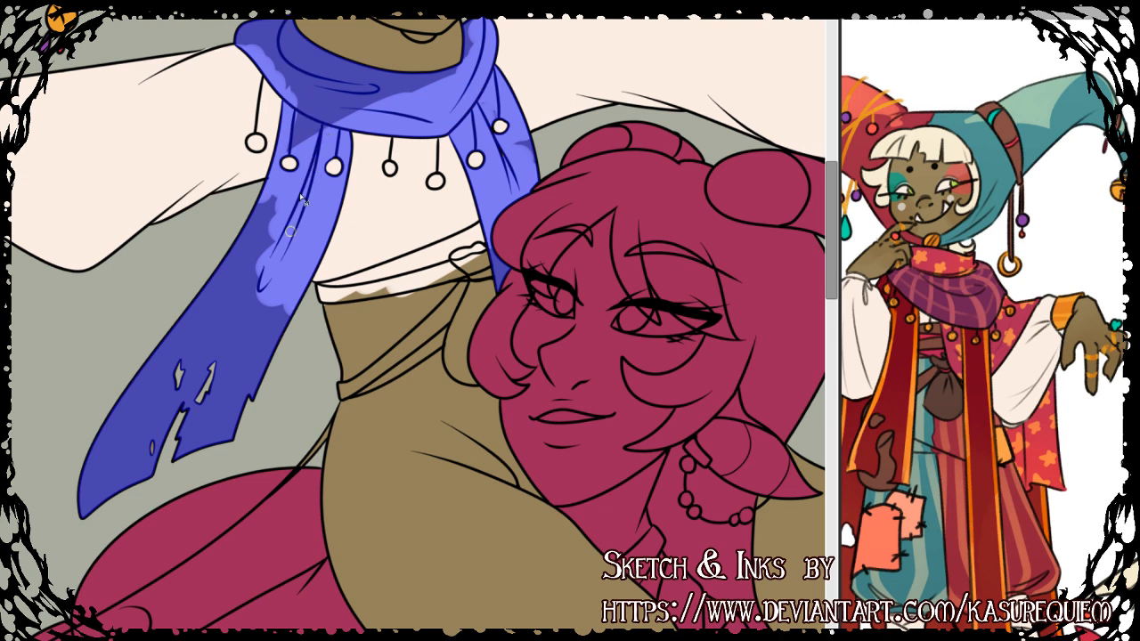
Brush the selection over the outer edges, holes and torn hem of the scarf's long hanging end.
mouse_move(268, 185)
left_mouse_down()
mouse_move(223, 263)
mouse_move(116, 392)
mouse_move(105, 436)
left_mouse_up()
mouse_move(116, 390)
left_mouse_down()
mouse_move(136, 436)
mouse_move(223, 382)
mouse_move(261, 389)
mouse_move(298, 298)
mouse_move(281, 334)
left_mouse_up()
scroll(315, 24, "up", 3)
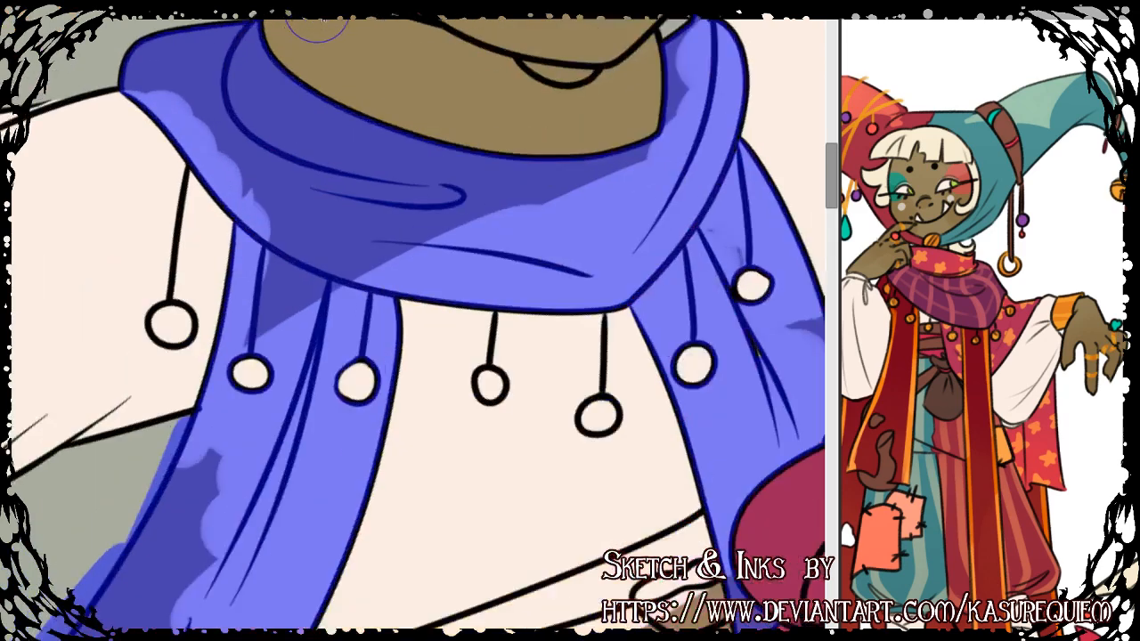
scroll(298, 119, "down", 3)
scroll(208, 46, "up", 3)
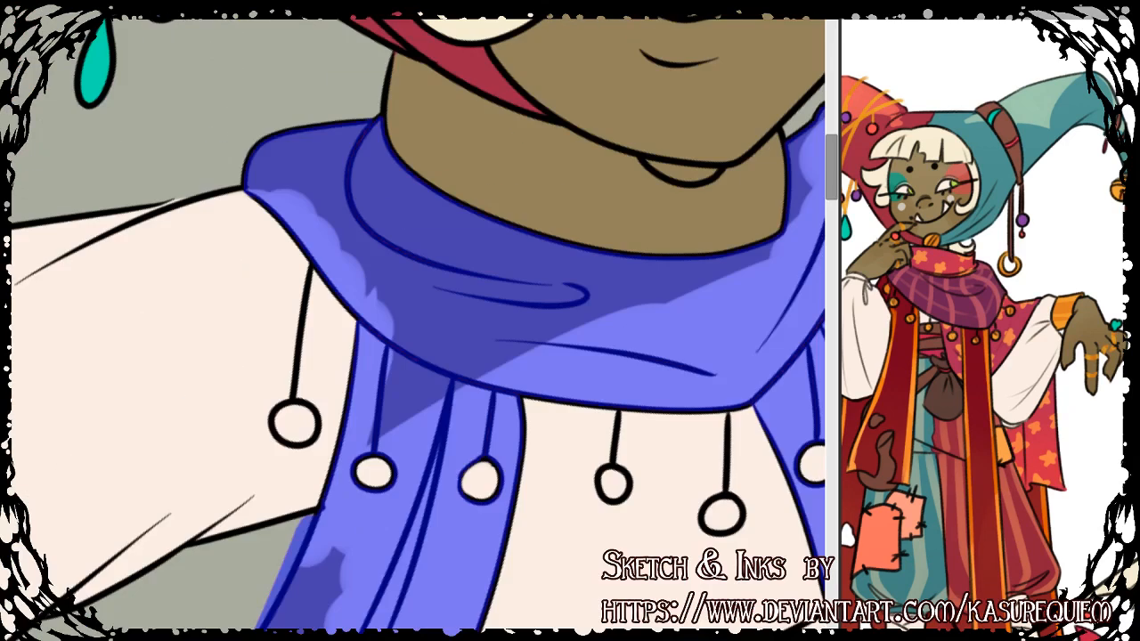
Extend the selection over the outer edges and pointed tips of the scarf's neck wrap with the selection brush.
mouse_move(367, 114)
left_mouse_down()
mouse_move(231, 150)
mouse_move(250, 172)
left_mouse_up()
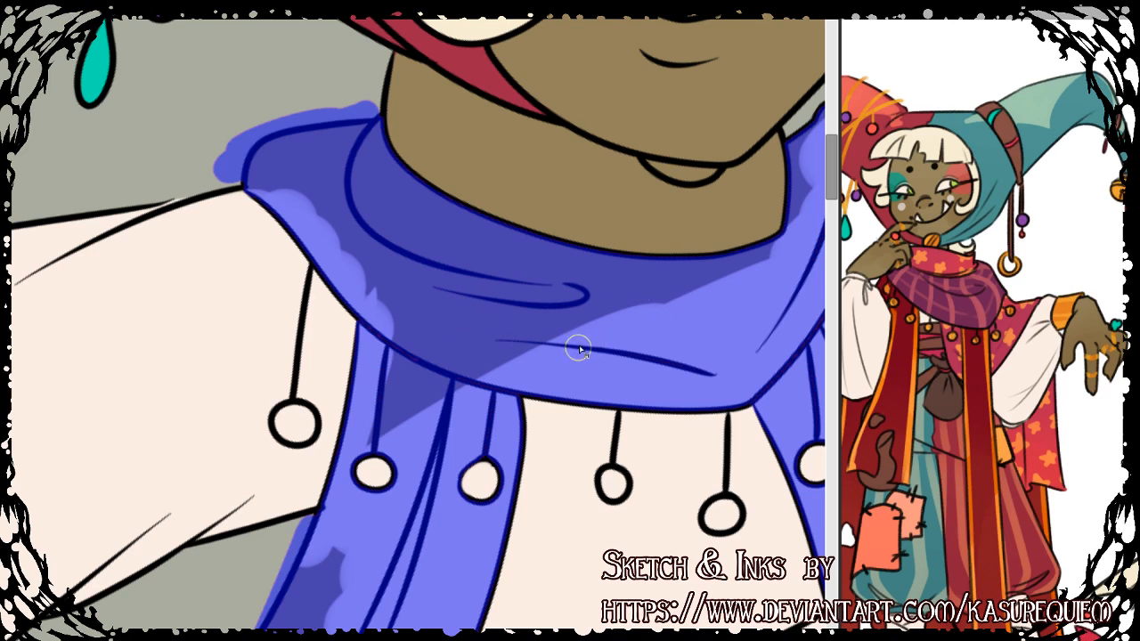
left_click_drag(367, 635, 392, 634)
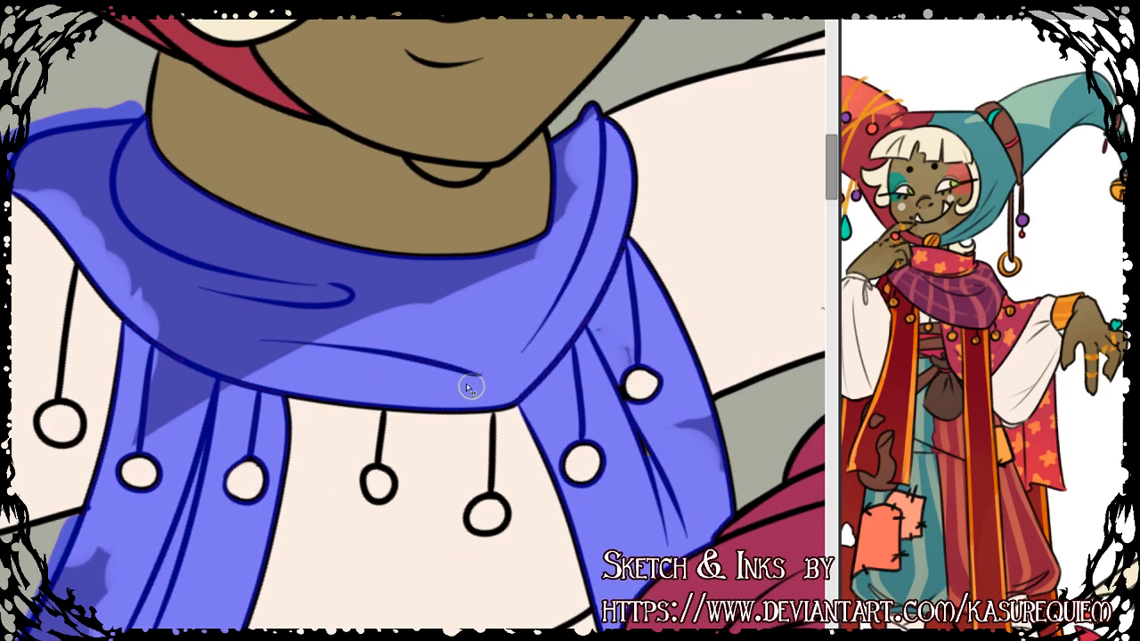
left_click_drag(596, 130, 577, 138)
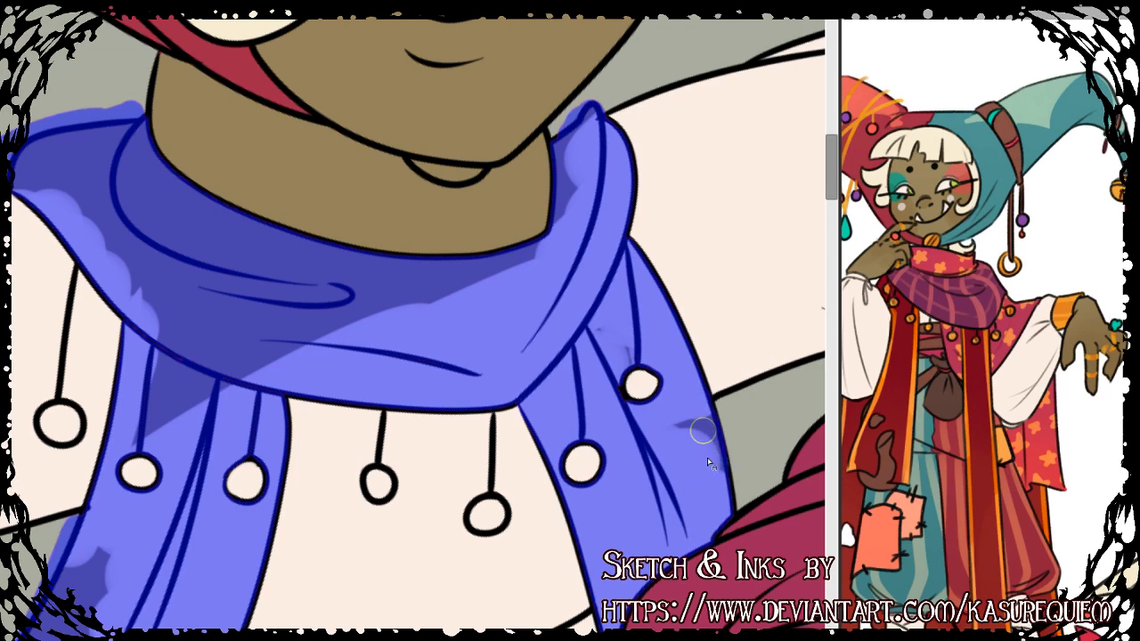
mouse_move(831, 191)
left_mouse_down()
mouse_move(835, 230)
mouse_move(837, 178)
left_mouse_up()
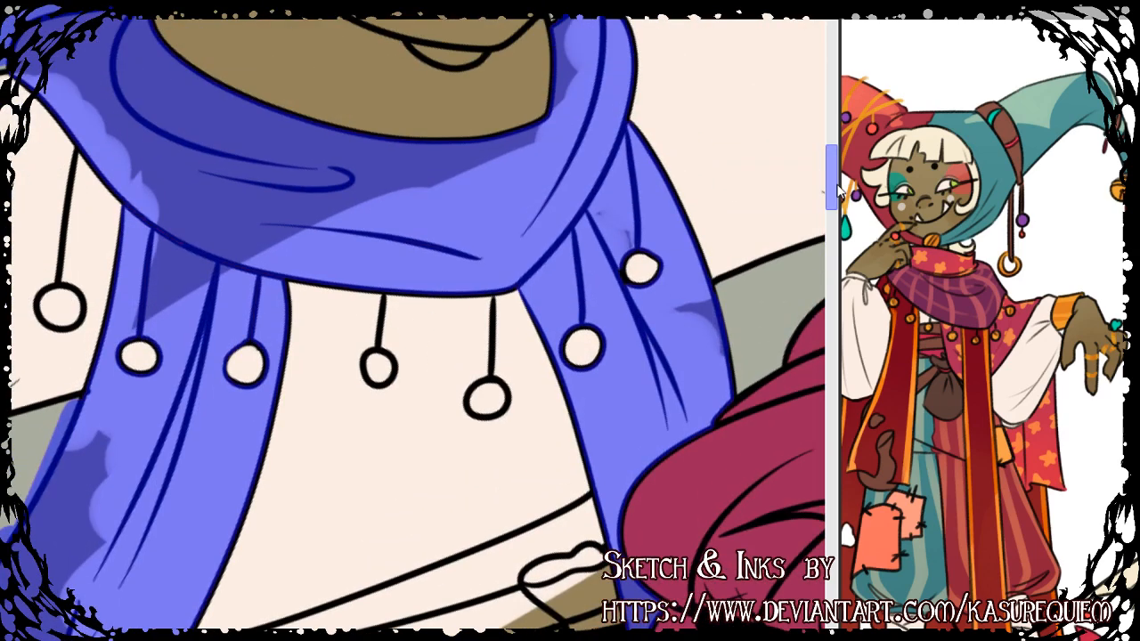
scroll(598, 123, "down", 4)
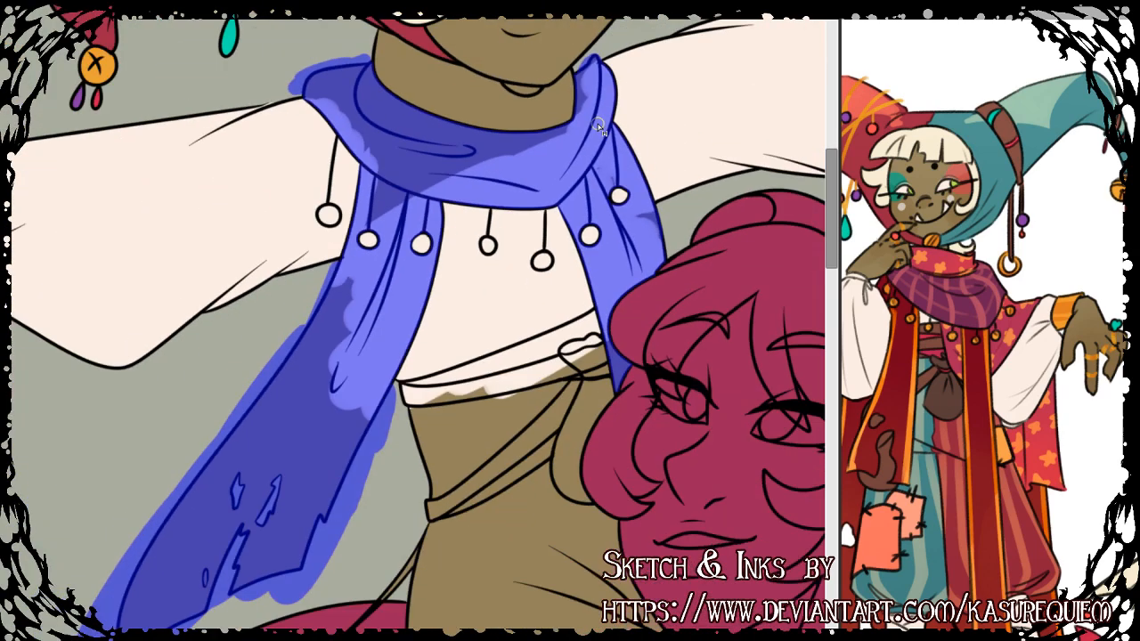
scroll(564, 89, "down", 1)
scroll(348, 39, "up", 1)
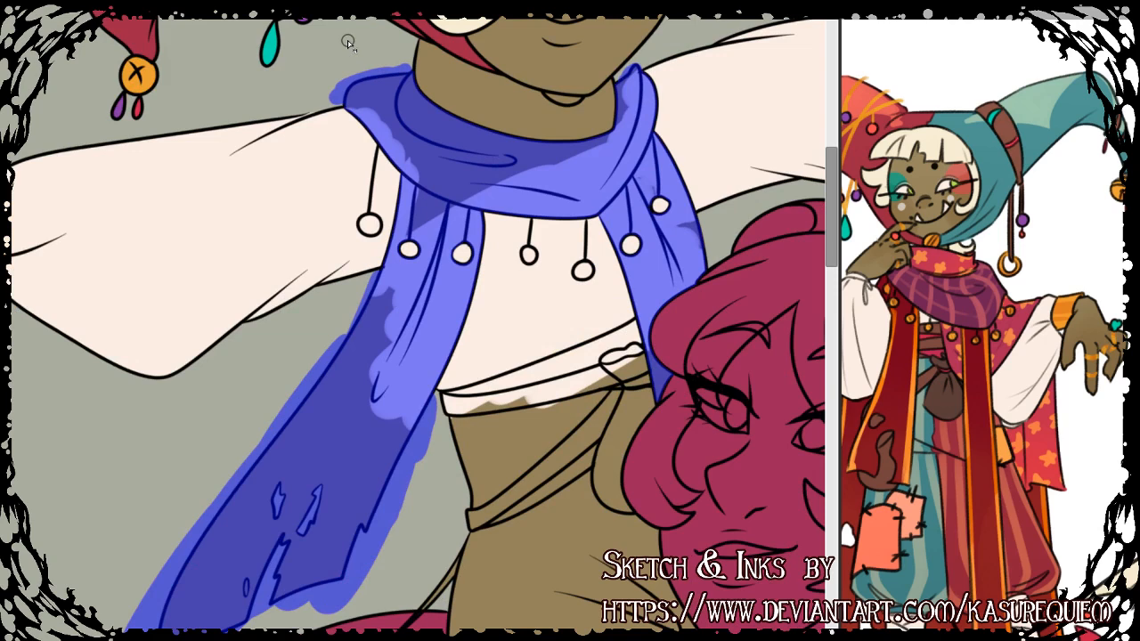
Fill the selected scarf with the dark red sampled from the reference character's outfit.
key("g")
left_click(653, 256)
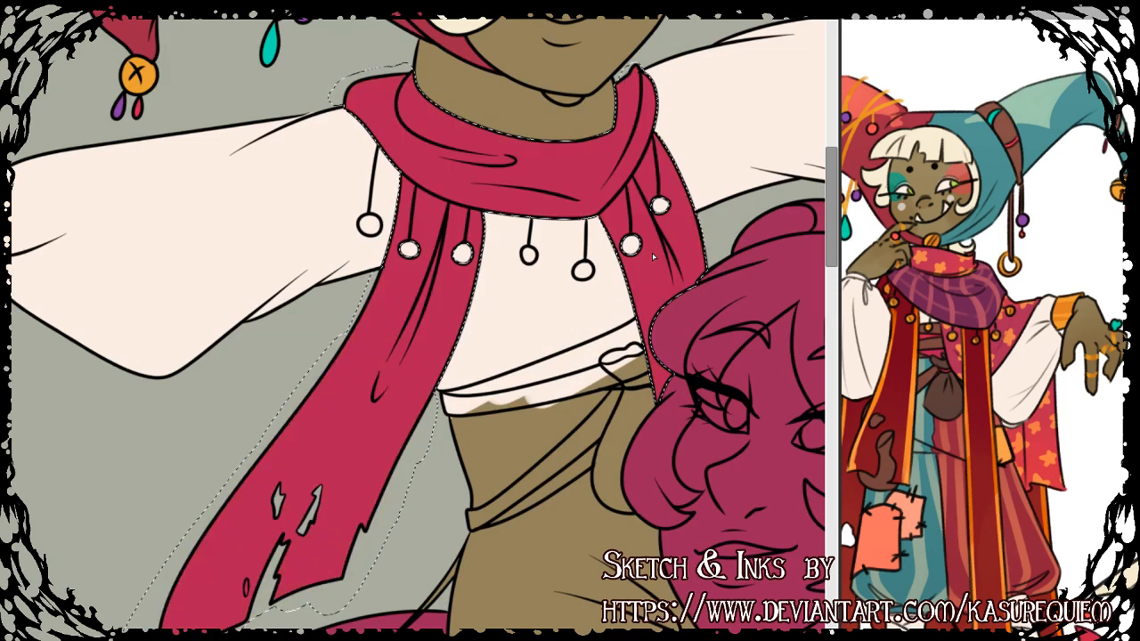
key("ctrl+d")
left_click(987, 490)
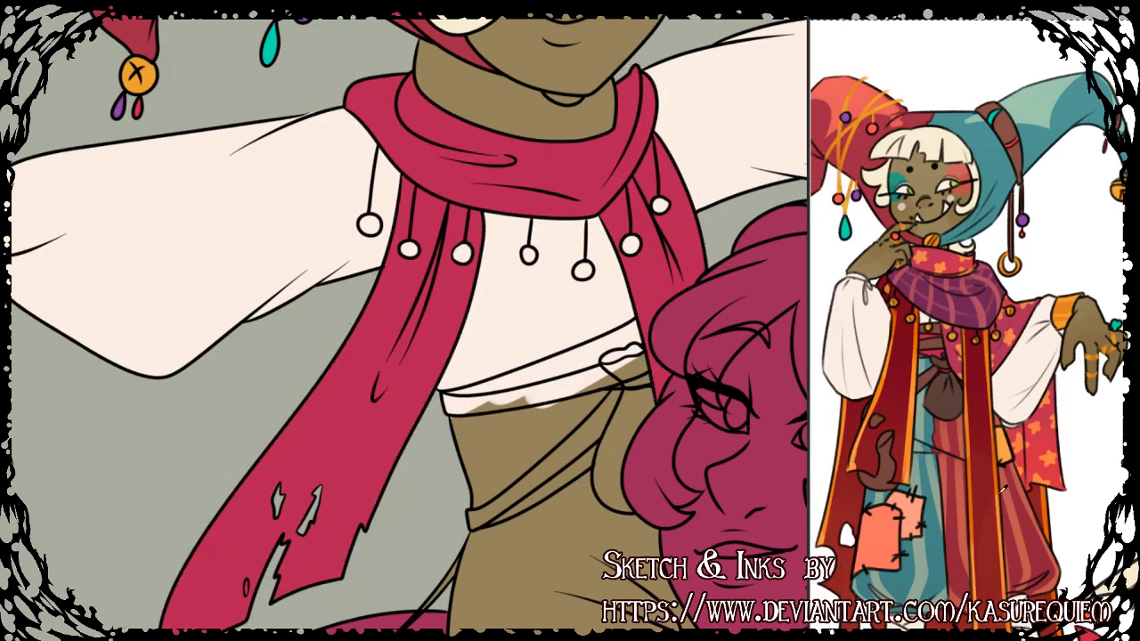
left_click(684, 271)
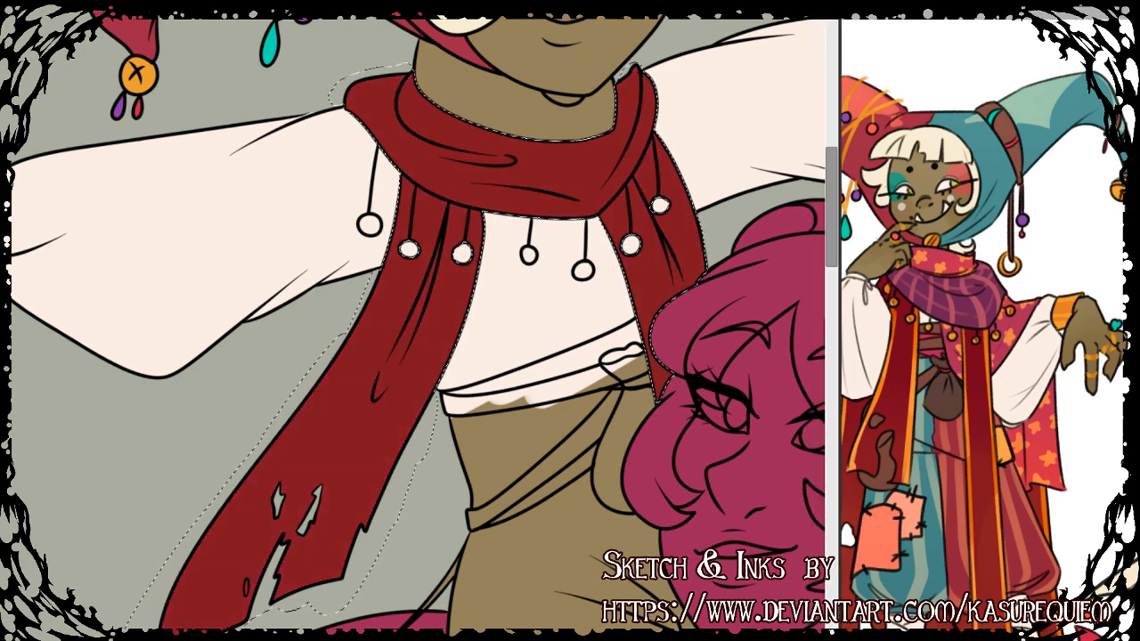
key("ctrl+d")
Paint an orange trim along both edges of each hanging scarf end, using the orange sampled from the reference.
left_click(969, 500)
left_click(764, 201)
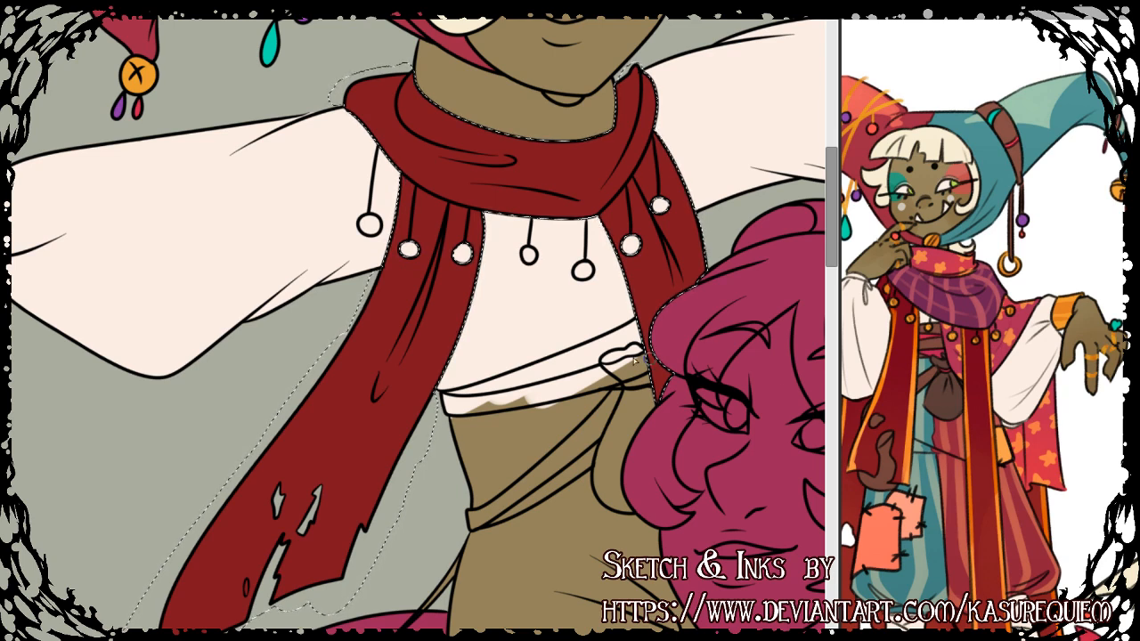
mouse_move(401, 178)
left_mouse_down()
mouse_move(390, 260)
mouse_move(174, 615)
left_mouse_up()
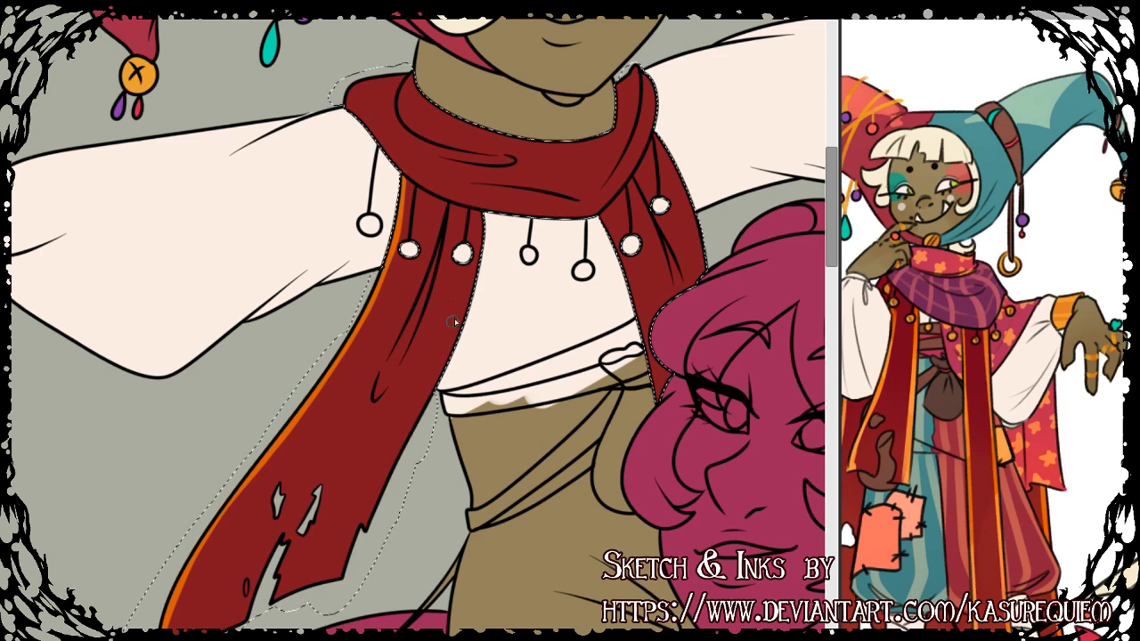
left_click_drag(452, 335, 340, 562)
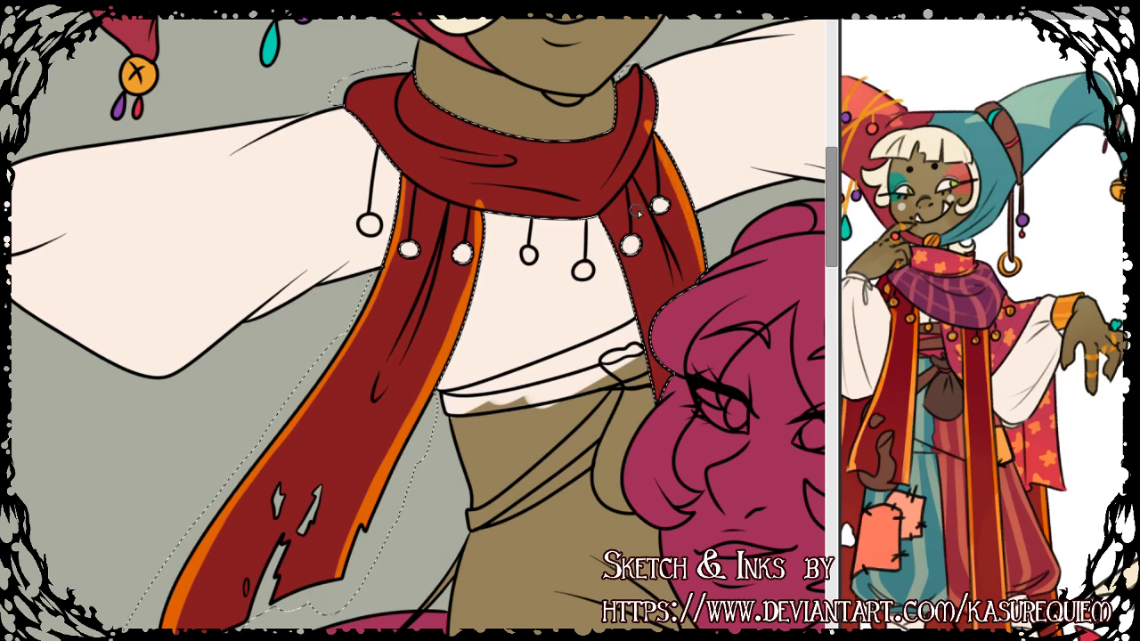
left_click_drag(598, 201, 678, 482)
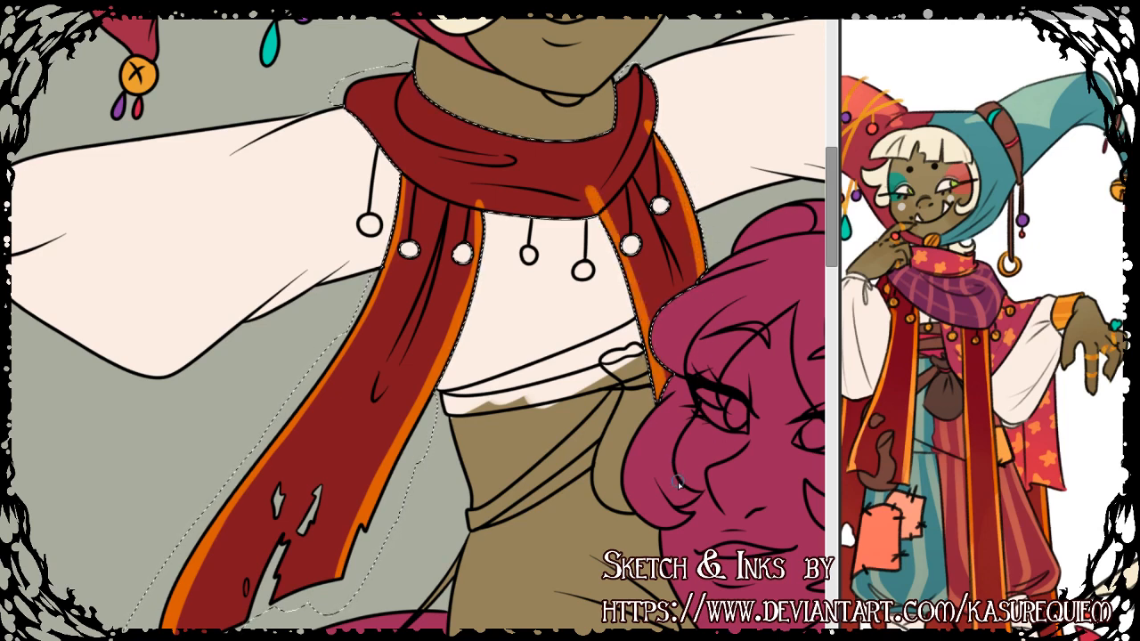
key("ctrl+z")
mouse_move(596, 196)
left_mouse_down()
mouse_move(640, 324)
mouse_move(672, 493)
left_mouse_up()
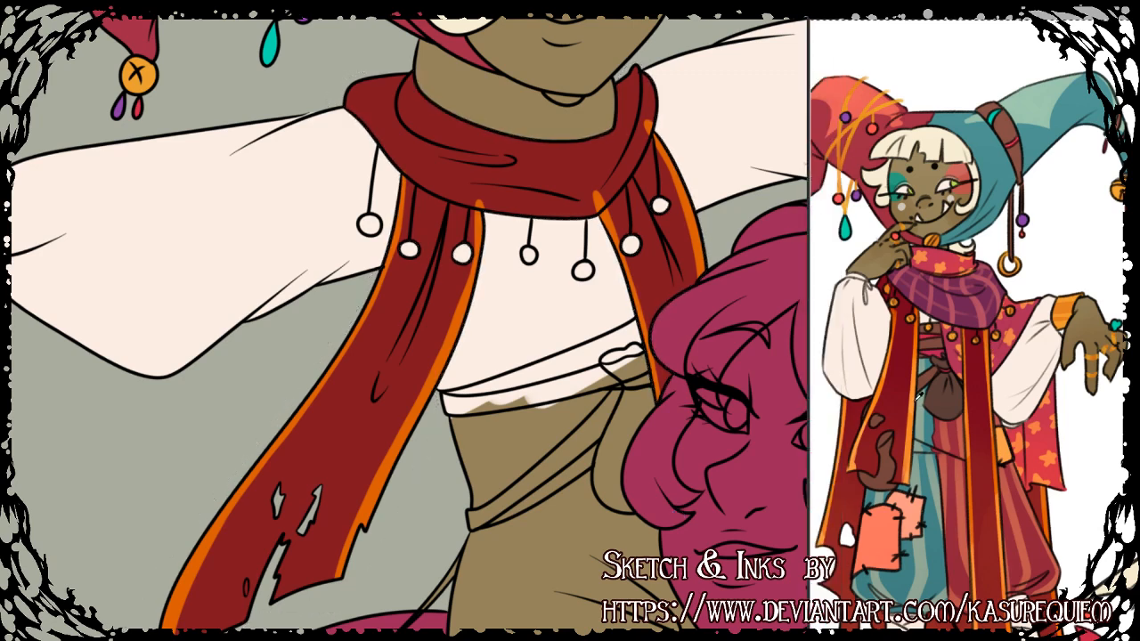
Add lighter orange highlights along the trim of the scarf ends and clear the selection.
key("ctrl+z")
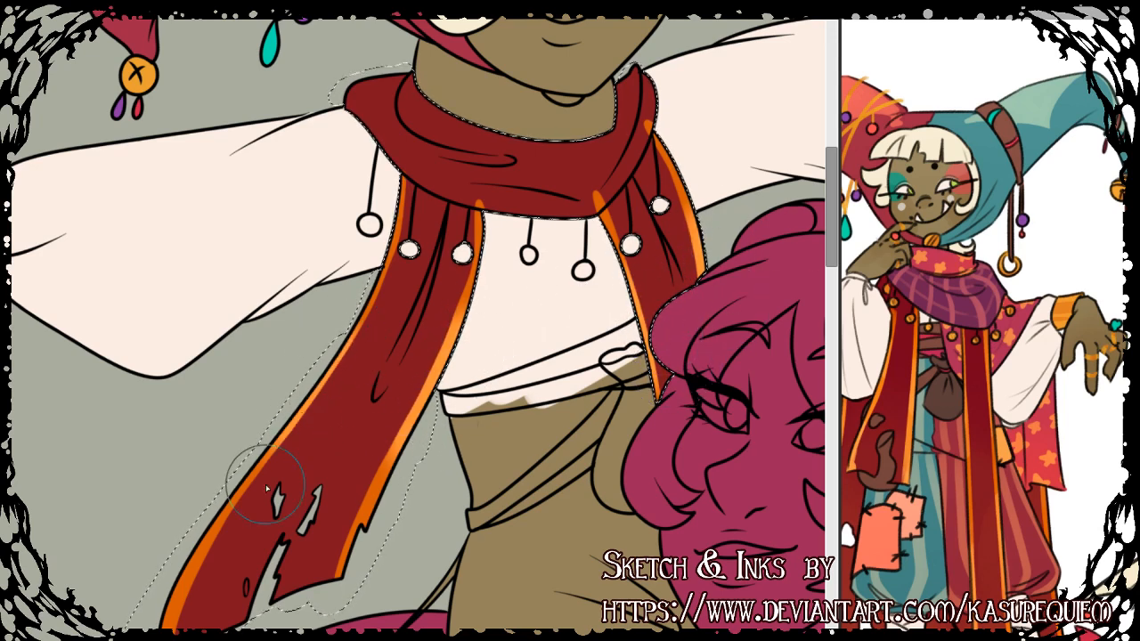
left_click_drag(268, 490, 276, 548)
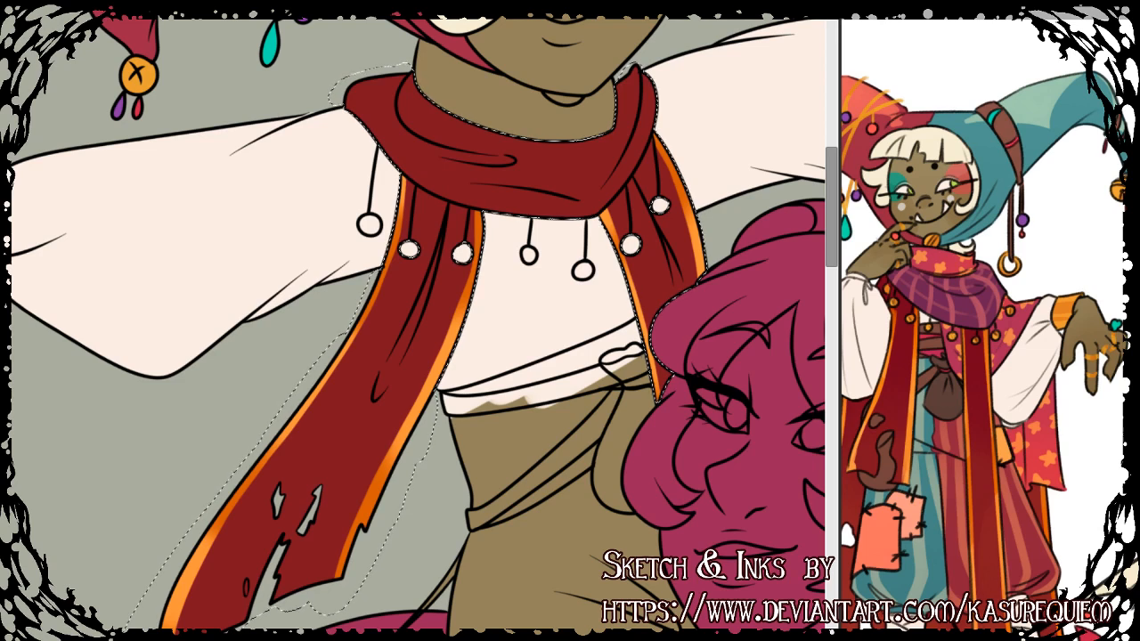
key("ctrl+d")
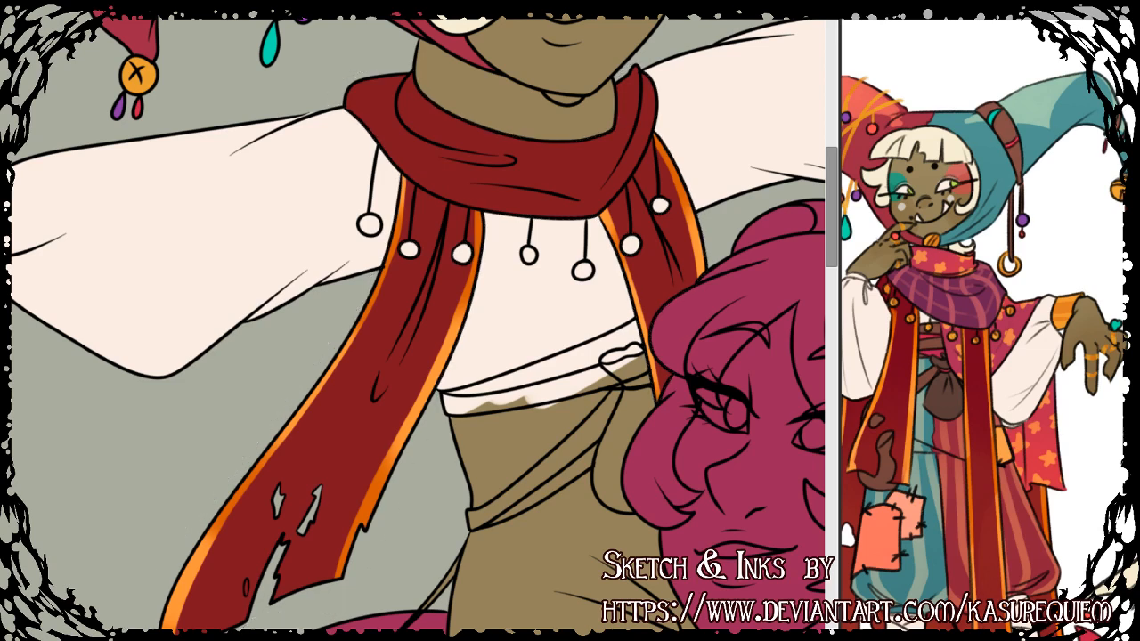
Select the scarf's neck wrap including its tips and fill it with the purple of the reference character's wrap.
left_click(963, 306)
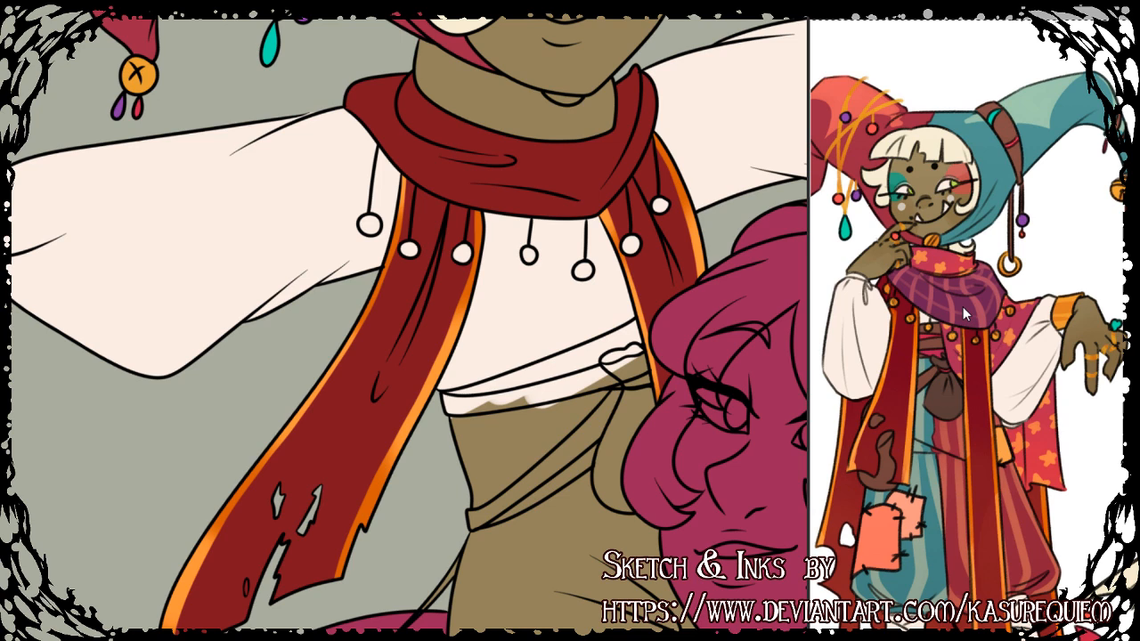
left_click(742, 30)
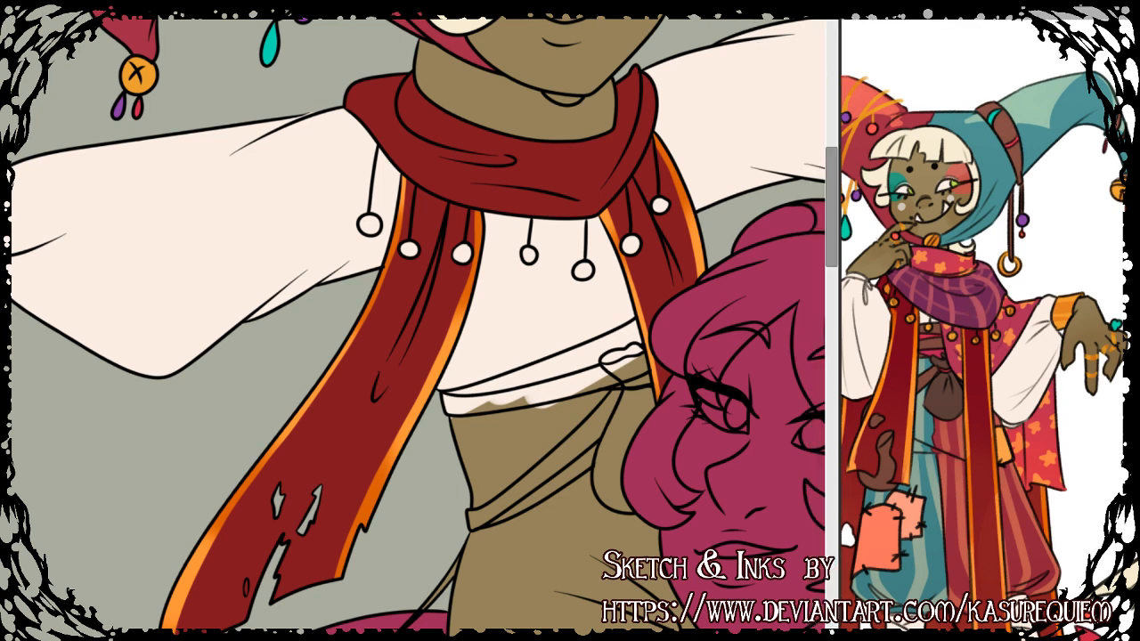
left_click(600, 206)
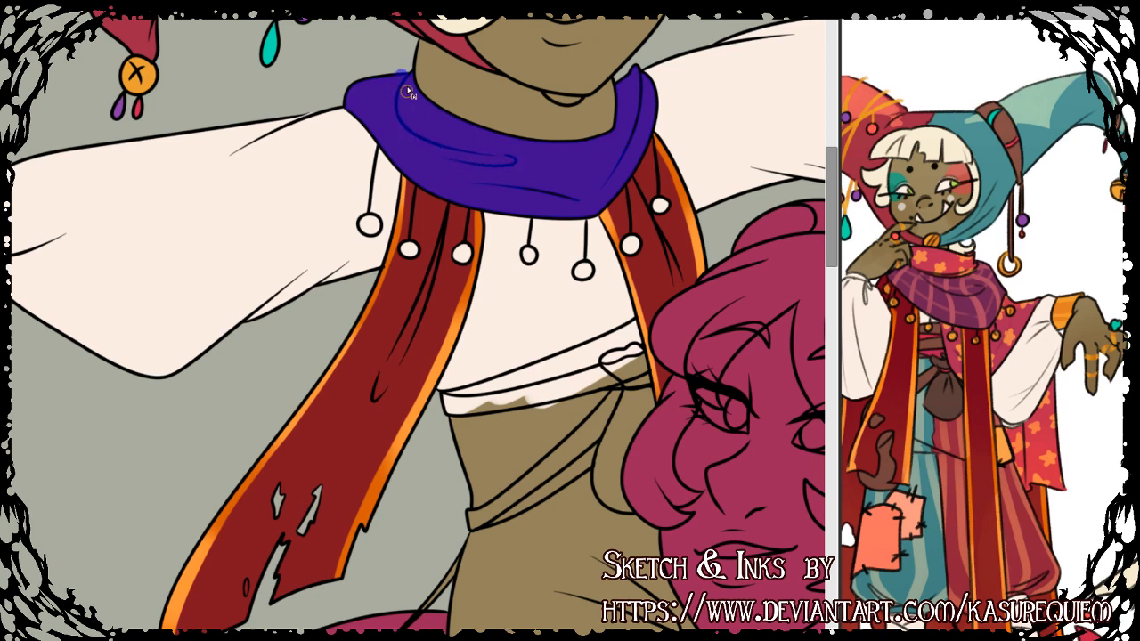
mouse_move(371, 81)
left_mouse_down()
mouse_move(339, 100)
mouse_move(365, 96)
left_mouse_up()
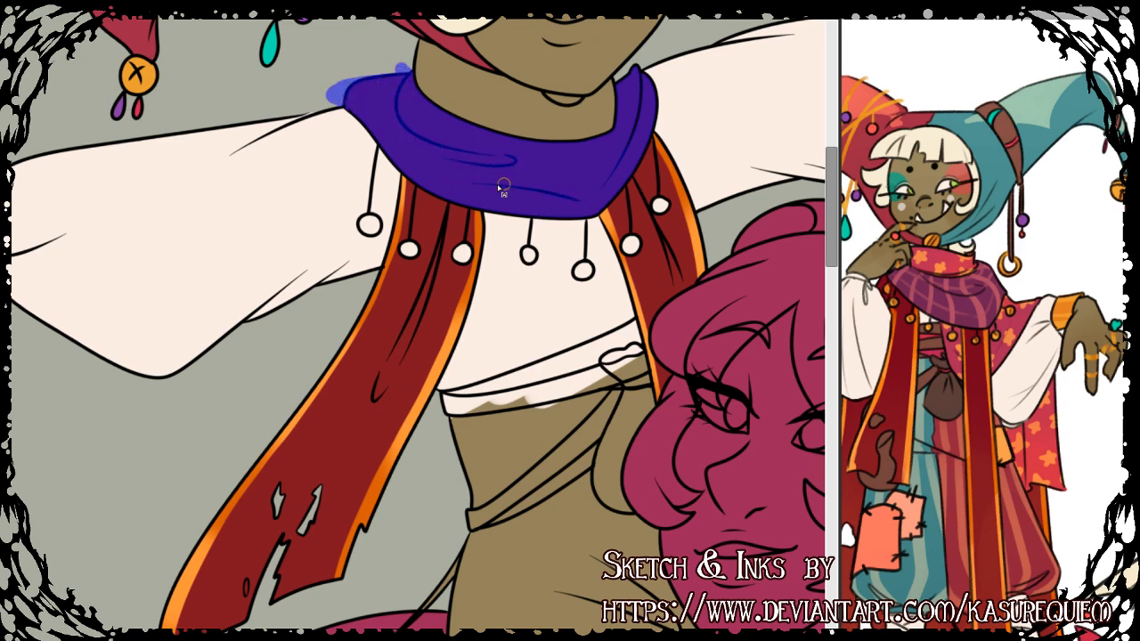
mouse_move(627, 75)
left_mouse_down()
mouse_move(636, 69)
mouse_move(637, 85)
left_mouse_up()
key("g")
left_click(567, 193)
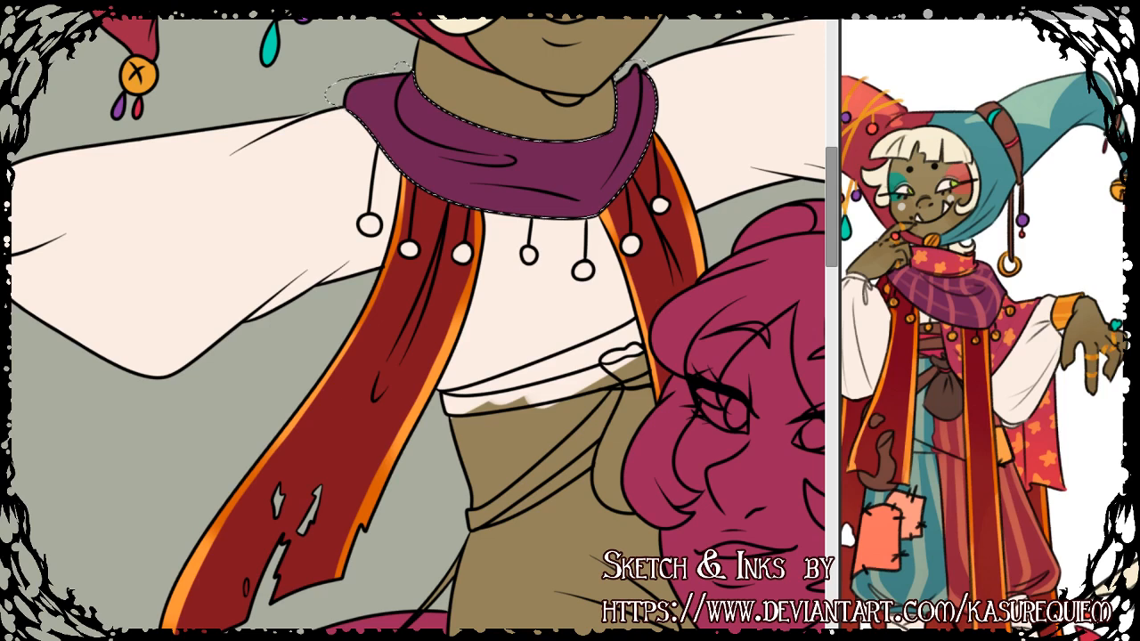
Paint muted red stripes running down the folds of the purple neck wrap, using the stripe colour sampled from the reference.
left_click(955, 304)
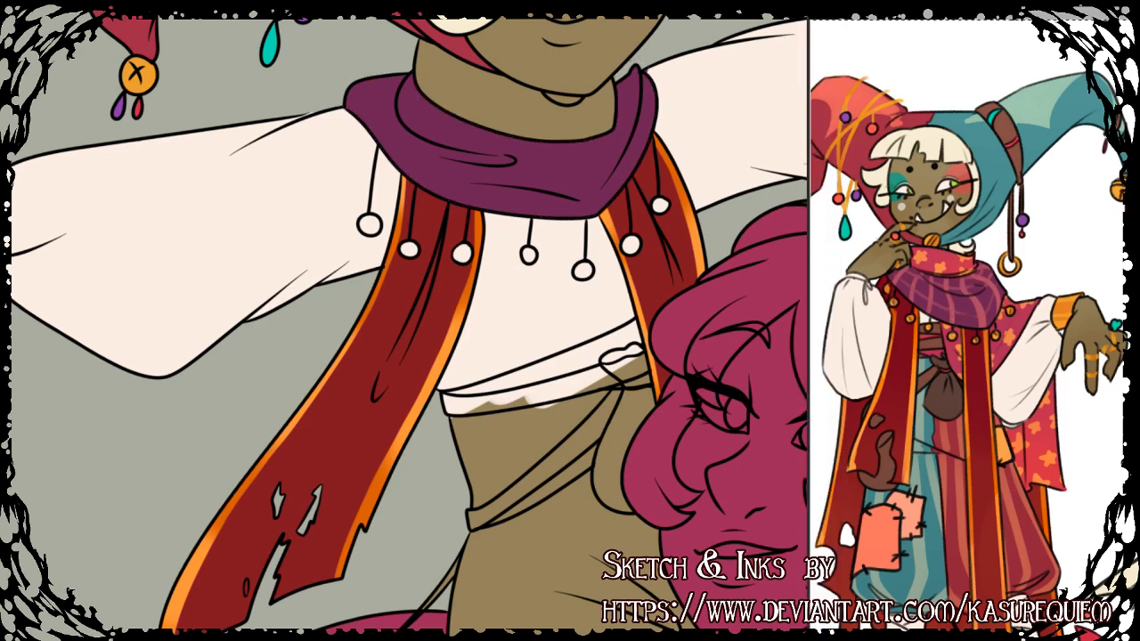
left_click(543, 318)
mouse_move(415, 133)
left_mouse_down()
mouse_move(437, 108)
mouse_move(387, 146)
mouse_move(368, 117)
mouse_move(412, 85)
mouse_move(358, 91)
mouse_move(407, 74)
left_mouse_up()
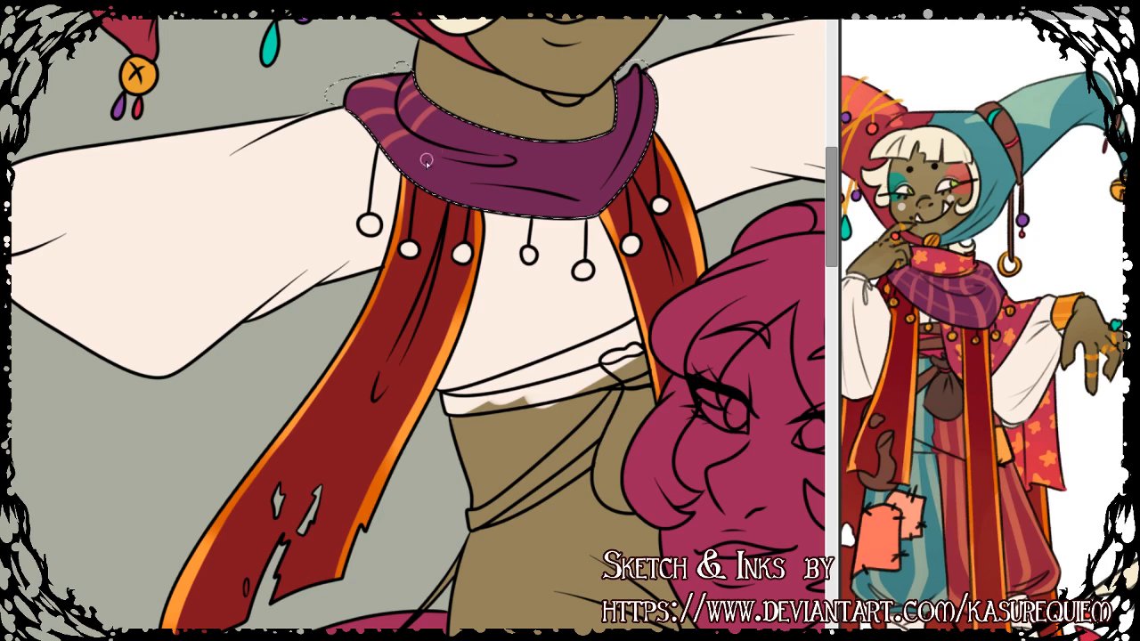
mouse_move(410, 176)
left_mouse_down()
mouse_move(453, 113)
mouse_move(469, 123)
mouse_move(431, 189)
left_mouse_up()
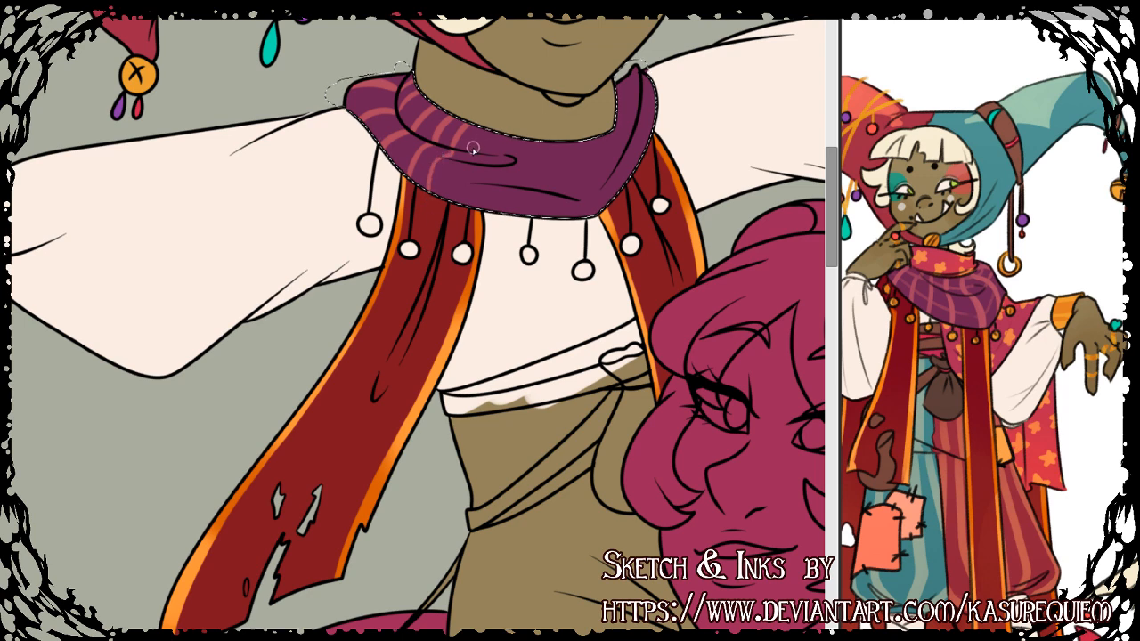
mouse_move(470, 151)
left_mouse_down()
mouse_move(482, 131)
mouse_move(469, 154)
left_mouse_up()
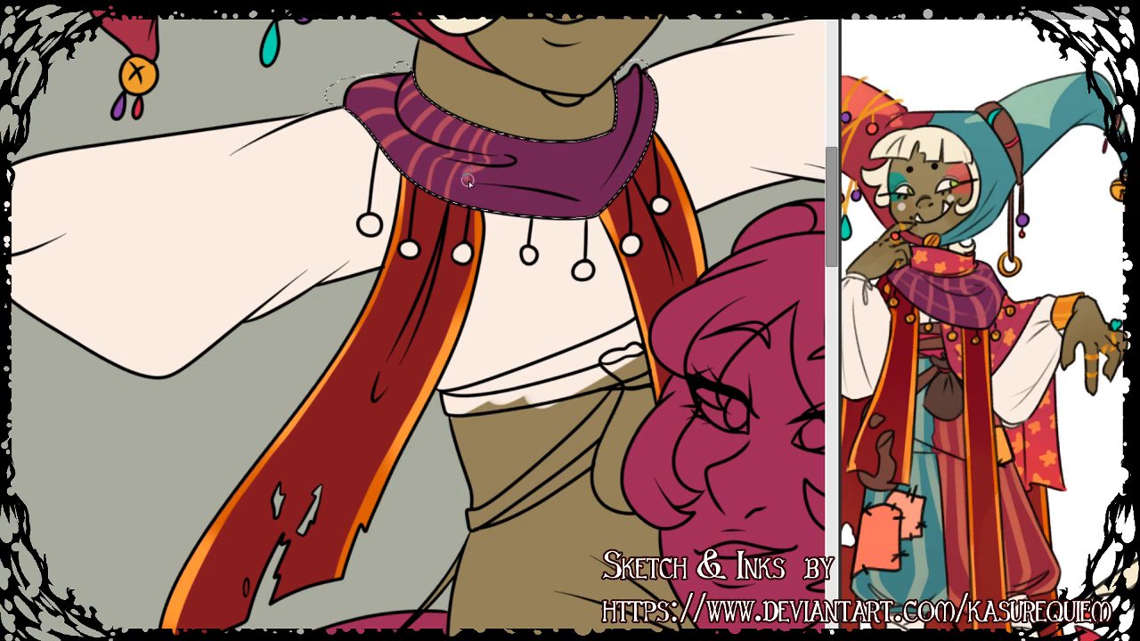
key("ctrl+z")
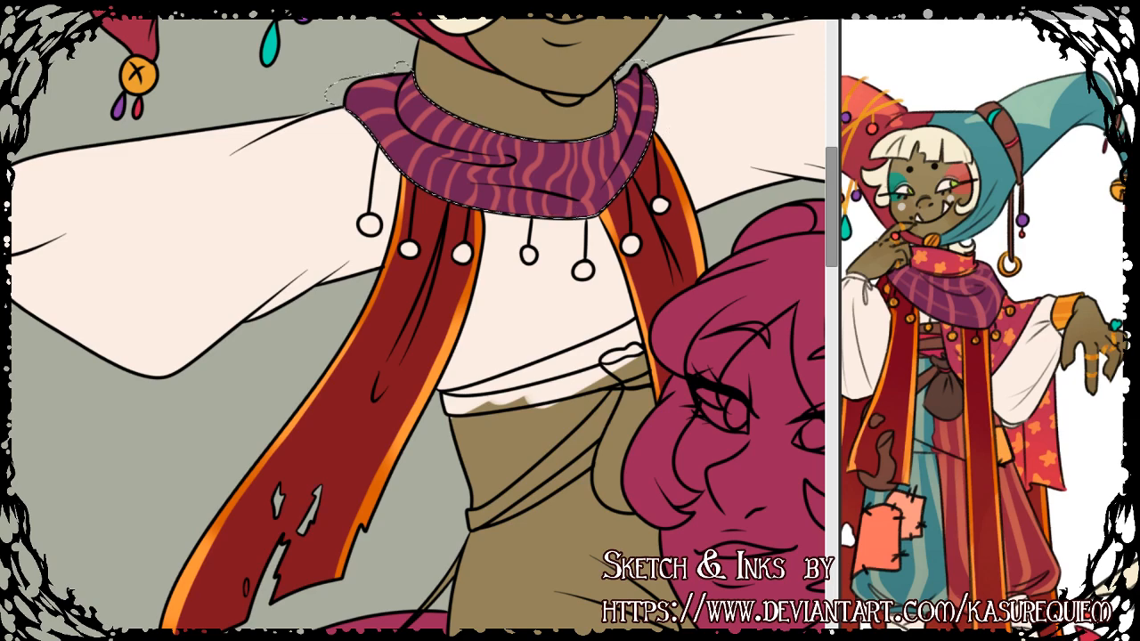
Add thin crosswise lines along the neck wrap to complete its plaid pattern and clear the selection.
left_click_drag(388, 83, 522, 108)
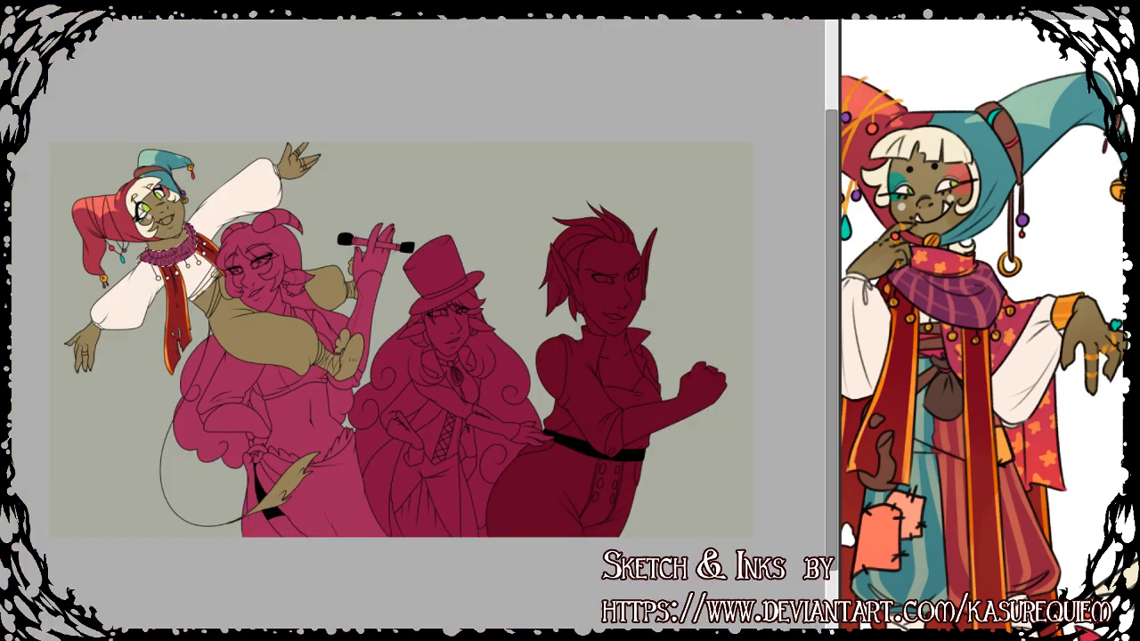
scroll(76, 241, "up", 5)
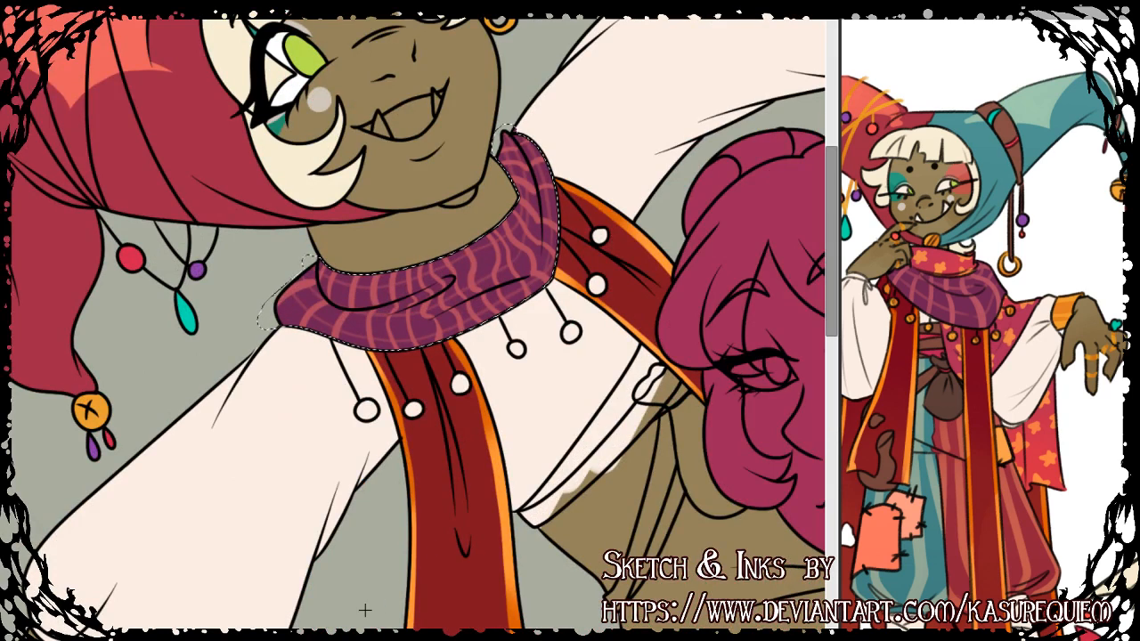
key("ctrl+d")
Select the collar area between the chin and the neck wrap and fill it with the red of the reference character's collar.
left_click(479, 220)
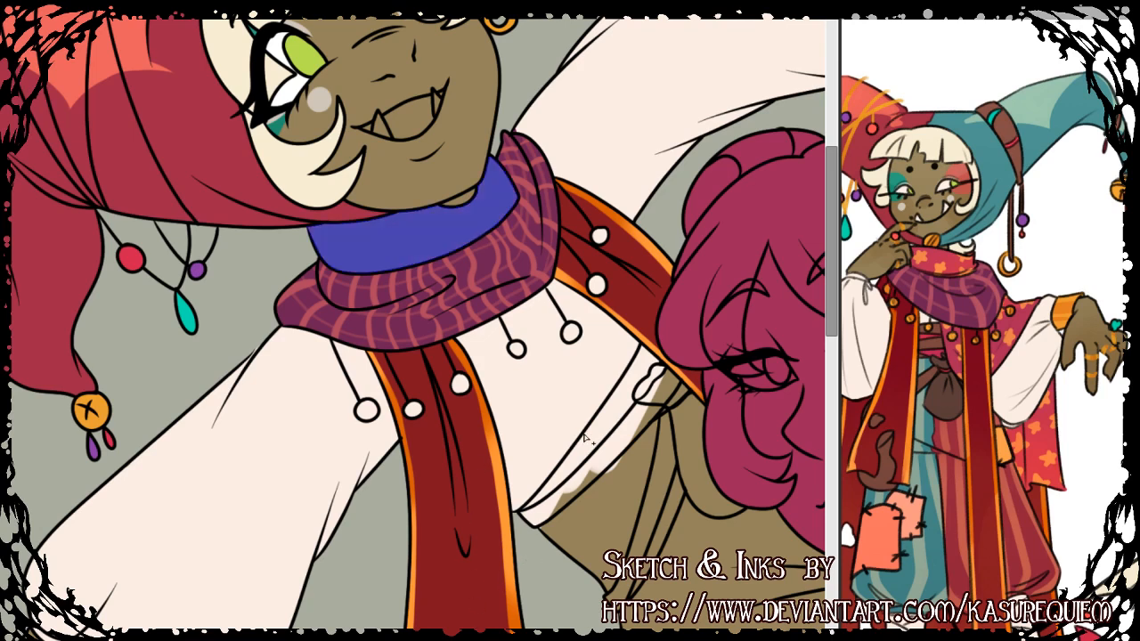
left_click(461, 452)
key("b")
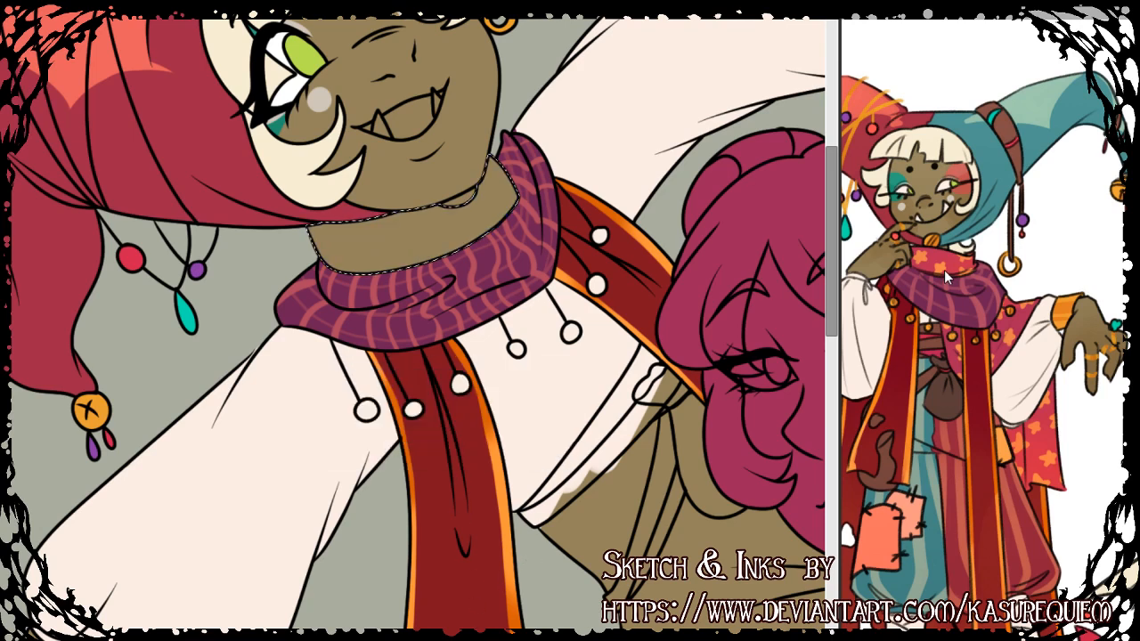
left_click(954, 259)
left_click(640, 518)
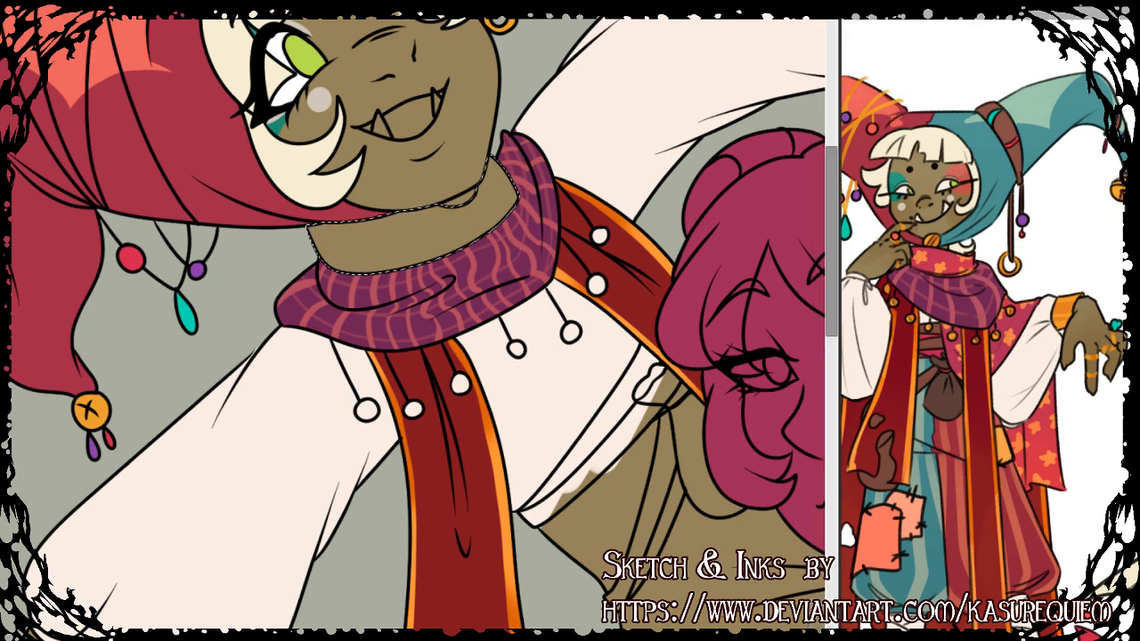
mouse_move(495, 163)
left_mouse_down()
mouse_move(293, 333)
mouse_move(562, 240)
left_mouse_up()
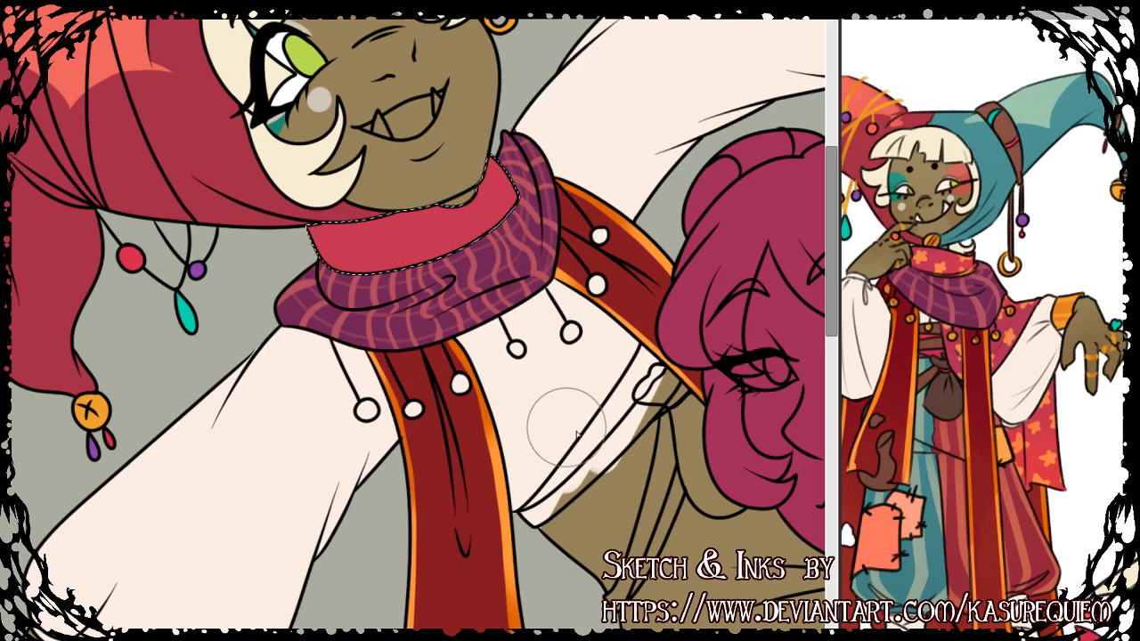
Paint light orange blossoms across the red collar, some cut off at its edges, using the orange sampled from the reference.
left_click(941, 269)
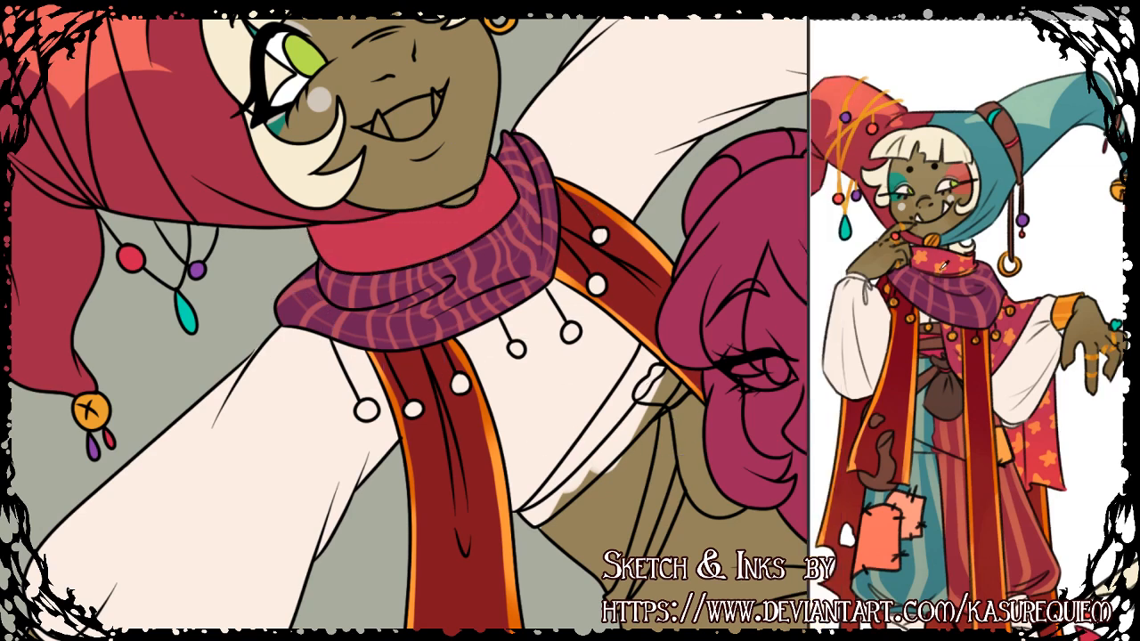
key("ctrl+z")
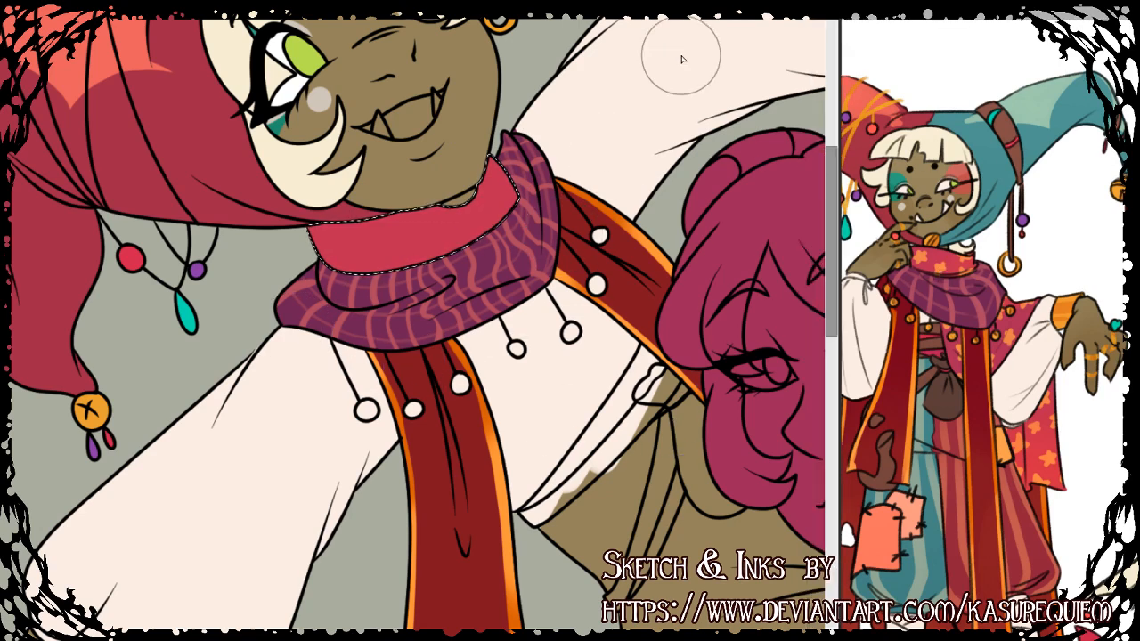
scroll(272, 236, "up", 3)
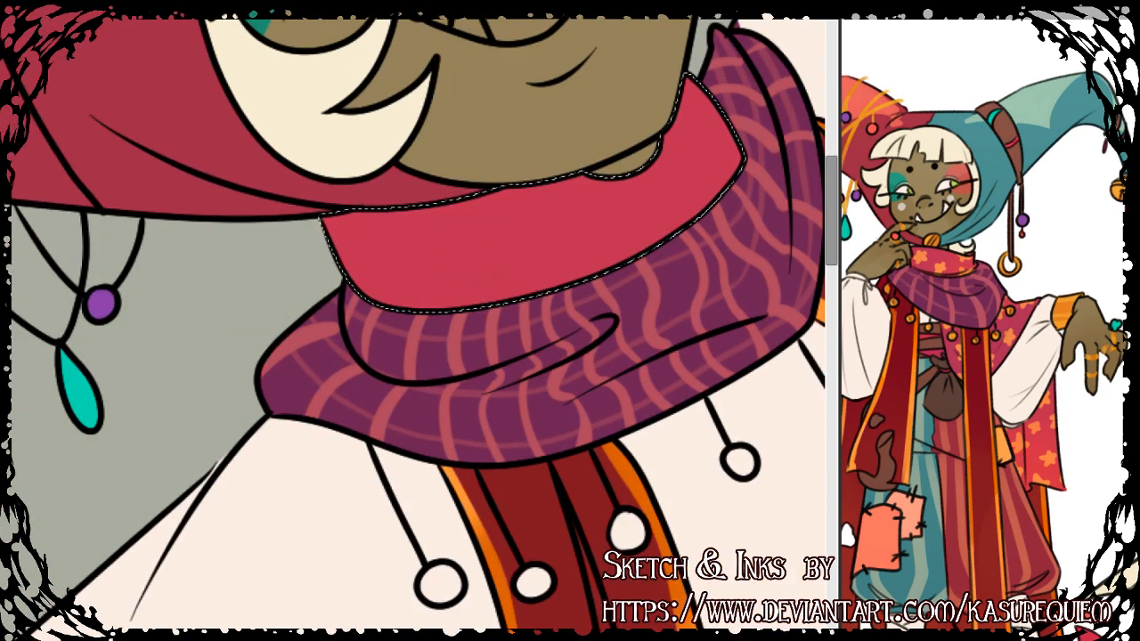
left_click_drag(463, 247, 487, 252)
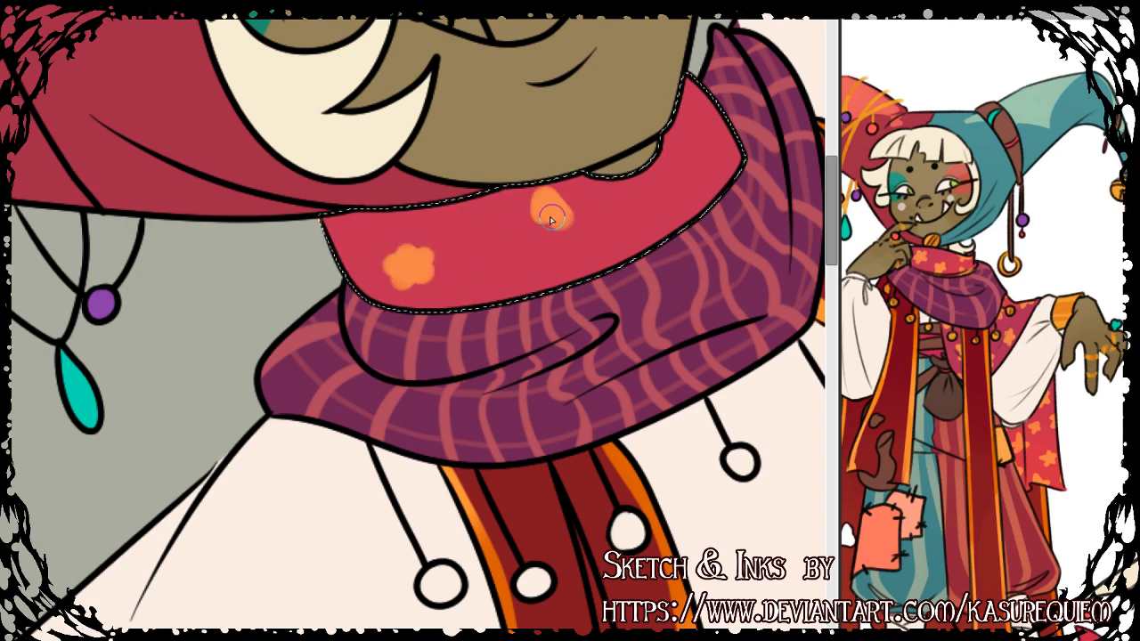
mouse_move(550, 219)
left_mouse_down()
mouse_move(557, 210)
mouse_move(549, 227)
left_mouse_up()
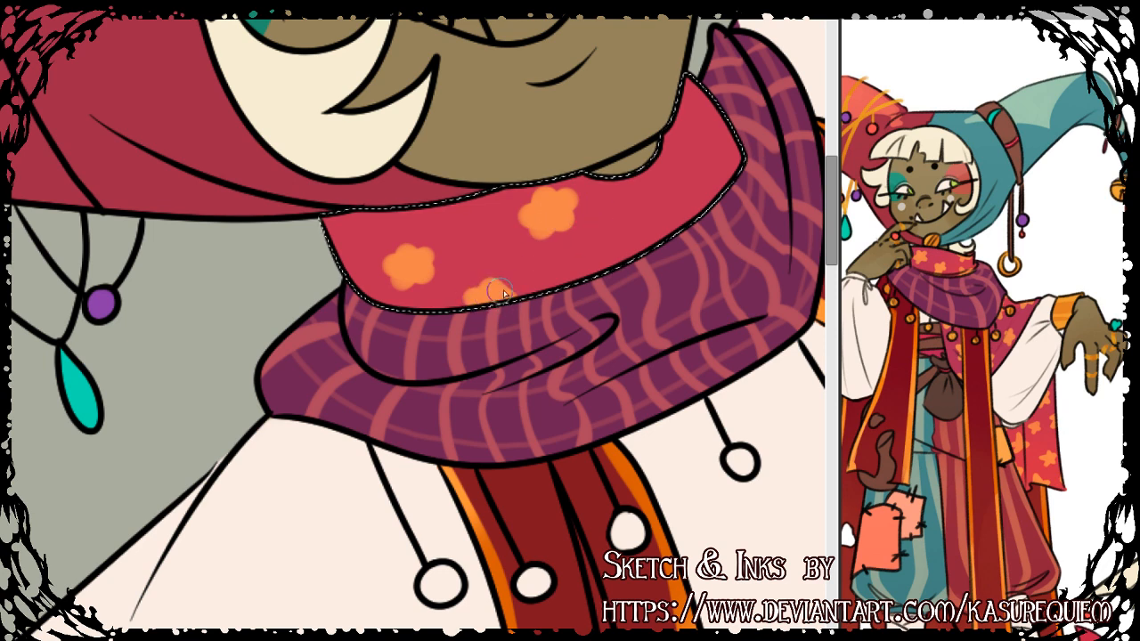
mouse_move(667, 190)
left_mouse_down()
mouse_move(654, 213)
mouse_move(644, 202)
mouse_move(674, 204)
mouse_move(651, 244)
left_mouse_up()
mouse_move(717, 143)
left_mouse_down()
mouse_move(693, 132)
mouse_move(708, 143)
left_mouse_up()
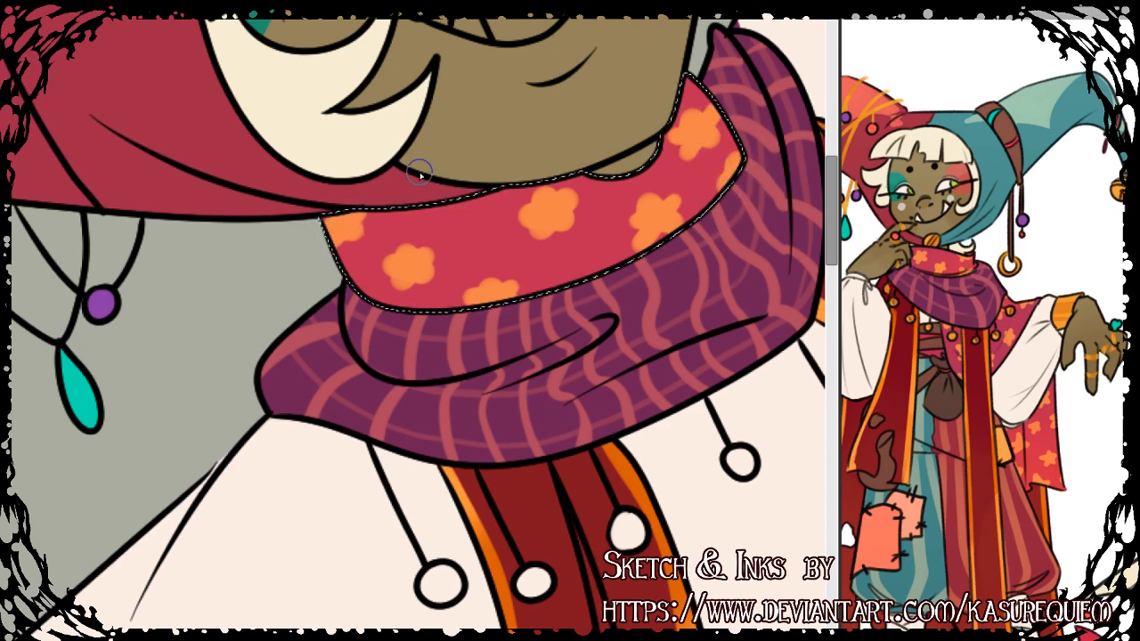
left_click_drag(488, 201, 452, 220)
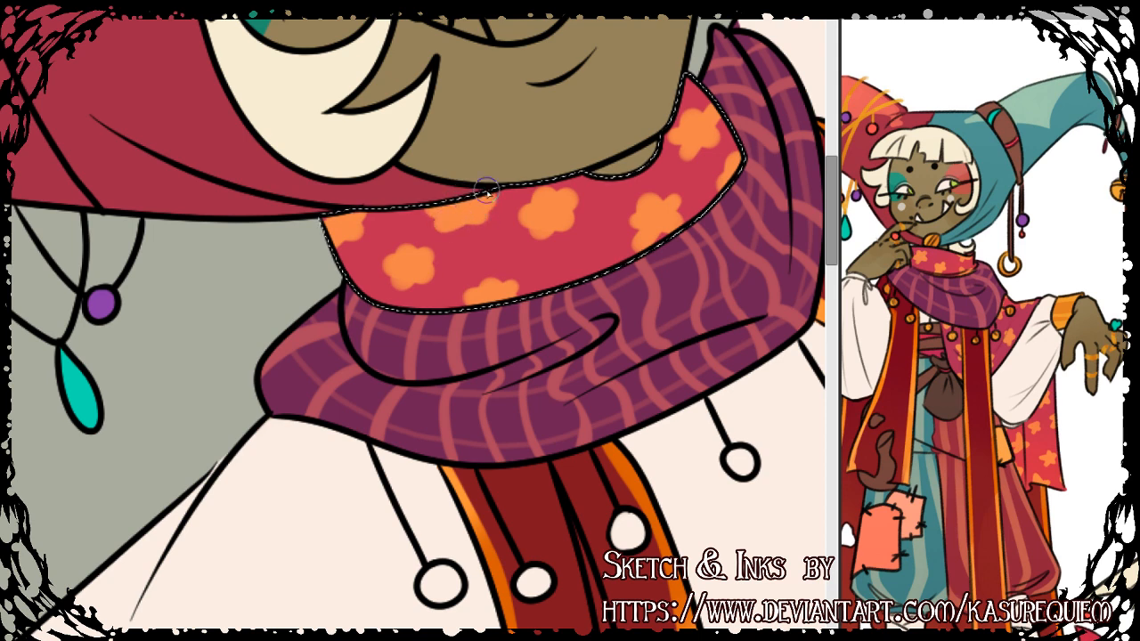
left_click_drag(550, 278, 587, 282)
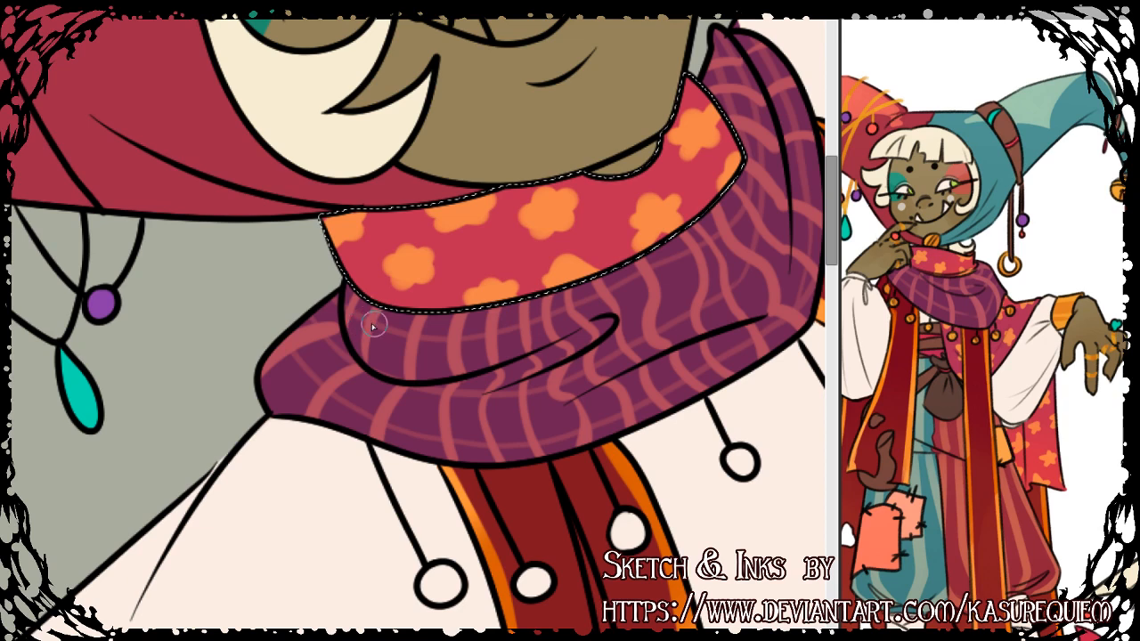
Clear the selection and colour the small round ornament under the chin orange.
key("ctrl+d")
left_click_drag(605, 169, 615, 170)
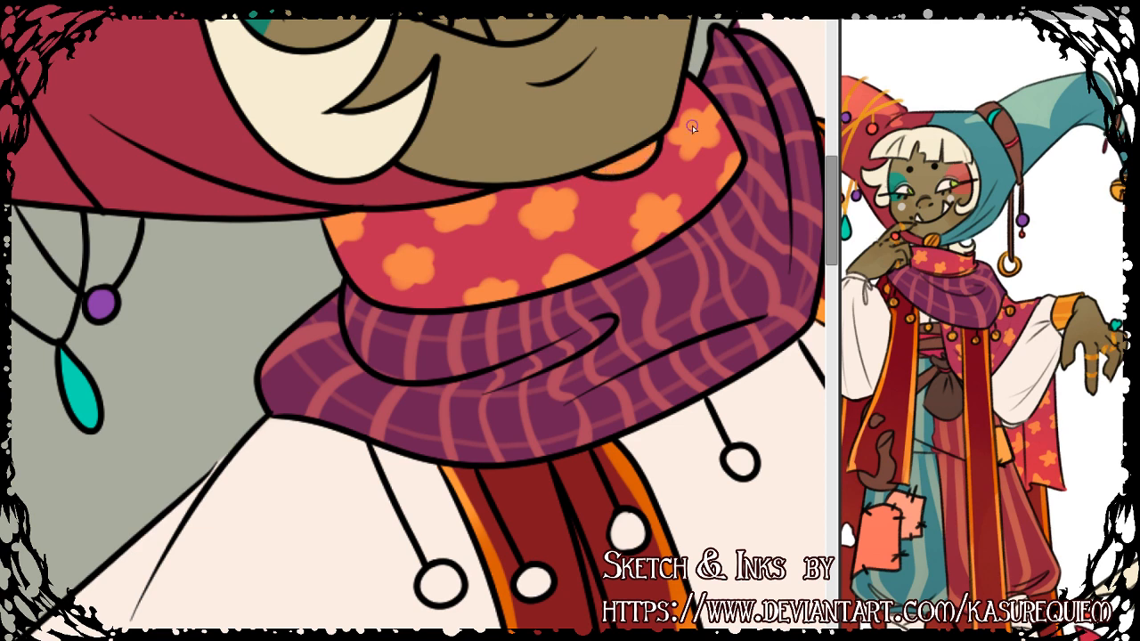
key("ctrl+0")
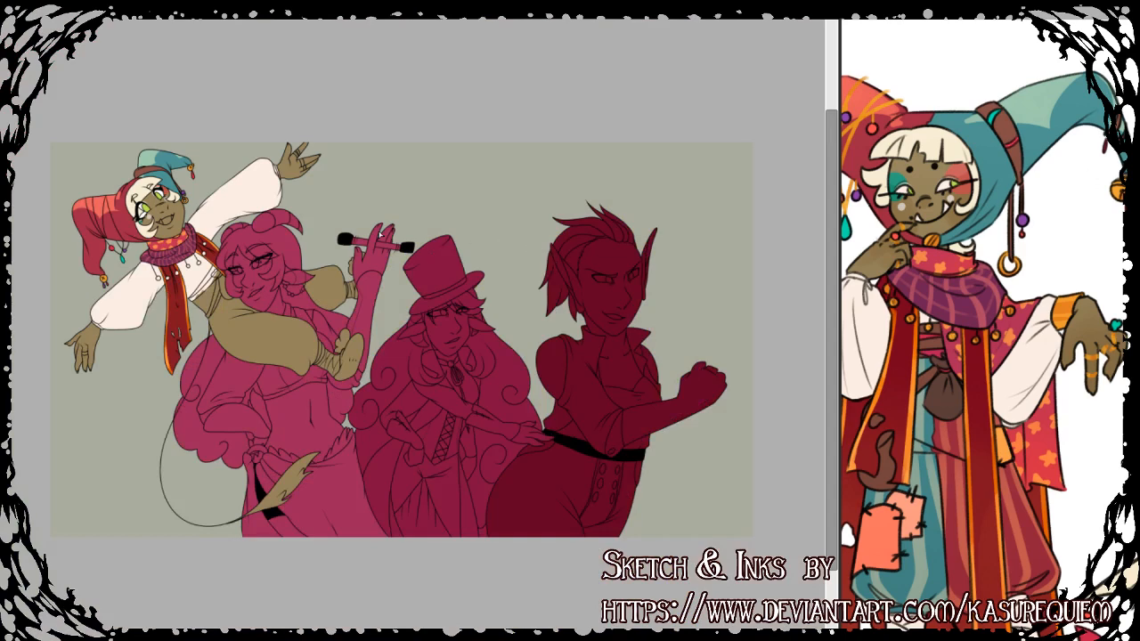
Select the mouth interior around the fangs, paint the tongue light pink and the rest dark rose, and clear the selection.
scroll(136, 230, "up", 5)
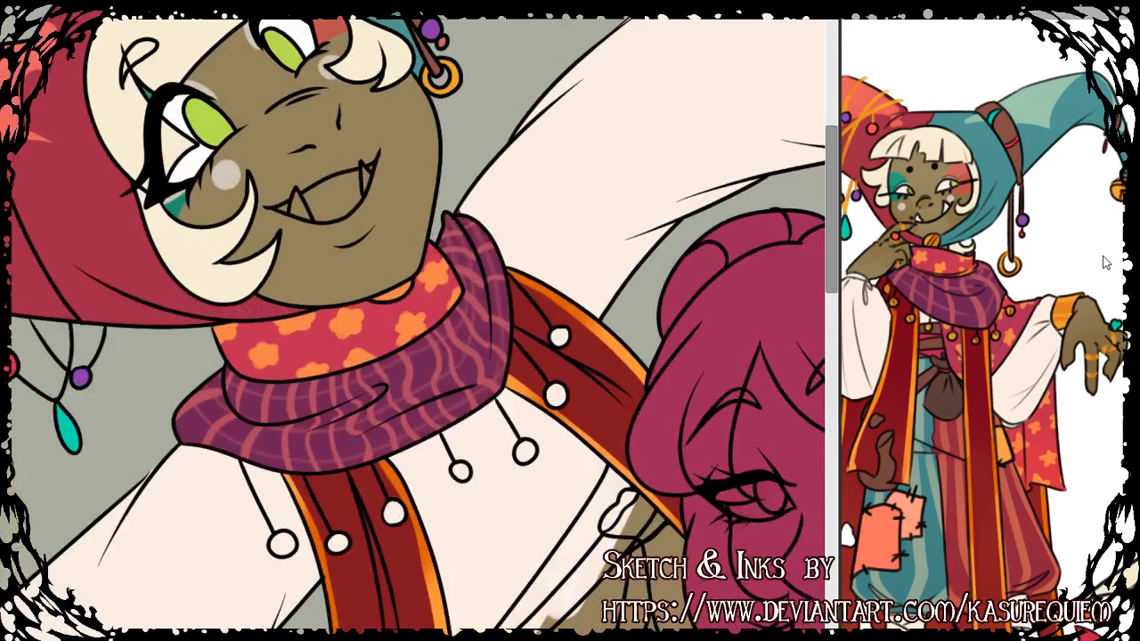
scroll(1104, 262, "down", 3)
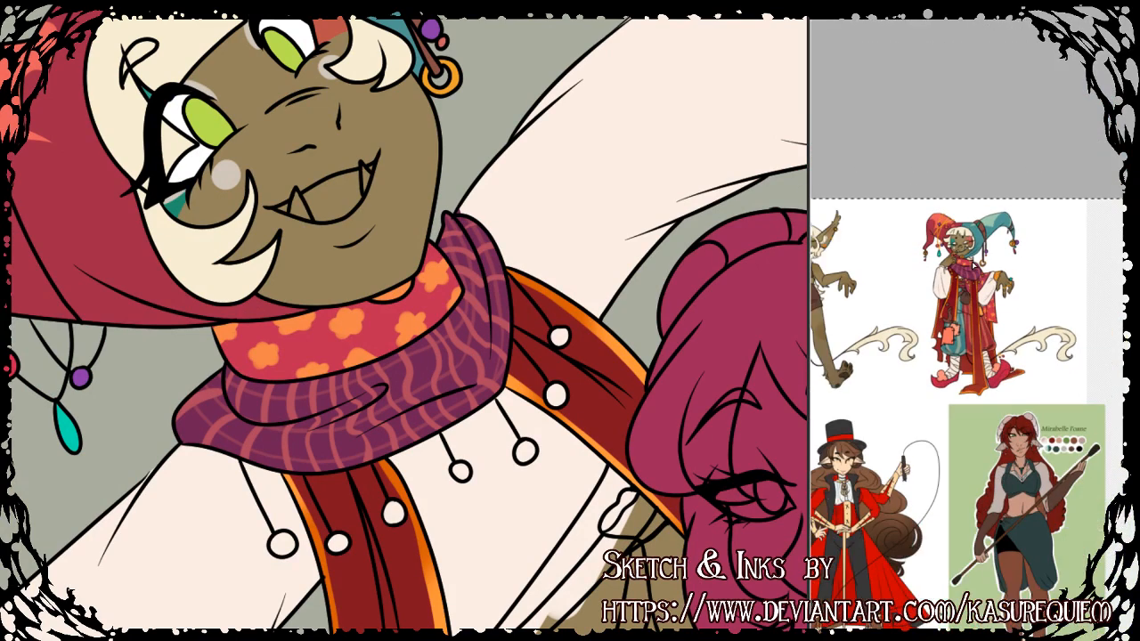
scroll(974, 265, "up", 3)
left_click(548, 25)
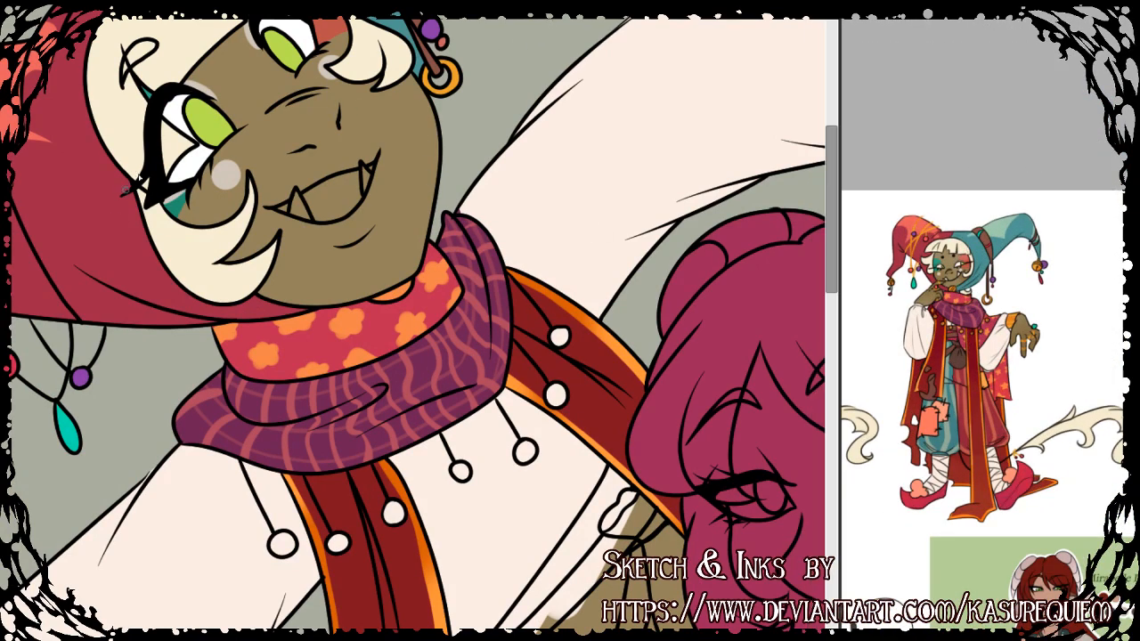
scroll(181, 118, "up", 3)
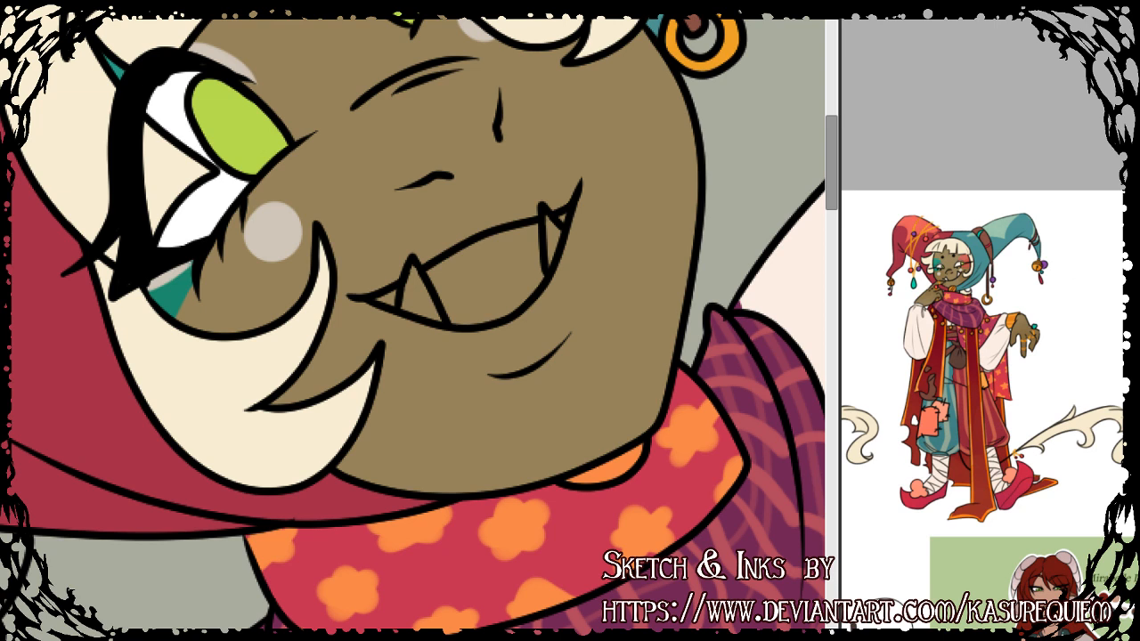
left_click(522, 283)
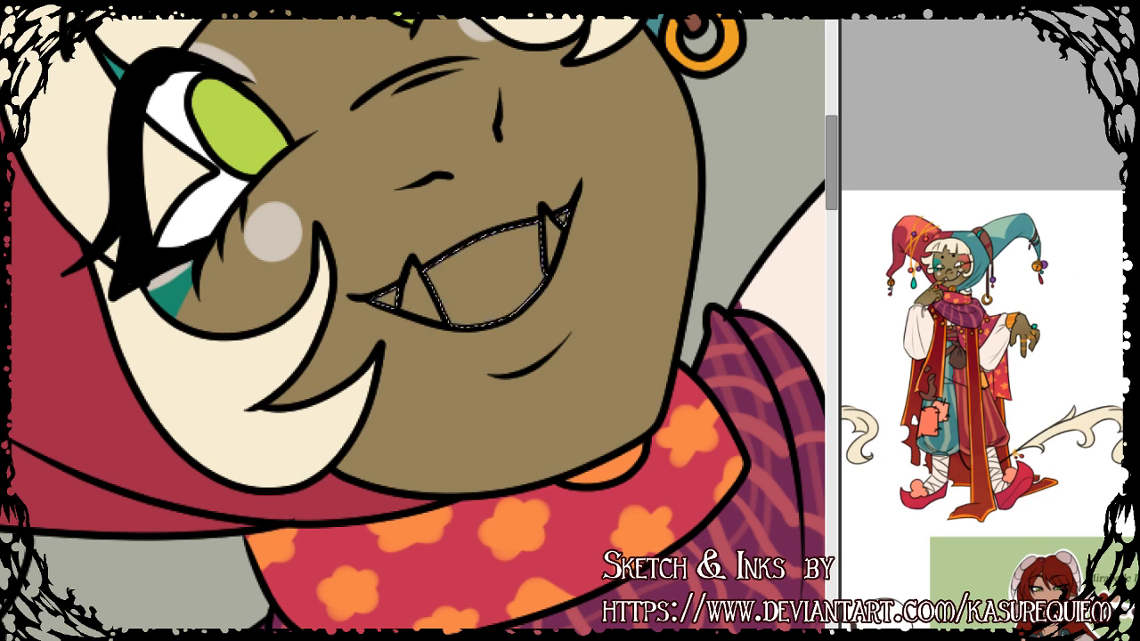
mouse_move(445, 290)
left_mouse_down()
mouse_move(540, 283)
mouse_move(502, 318)
left_mouse_up()
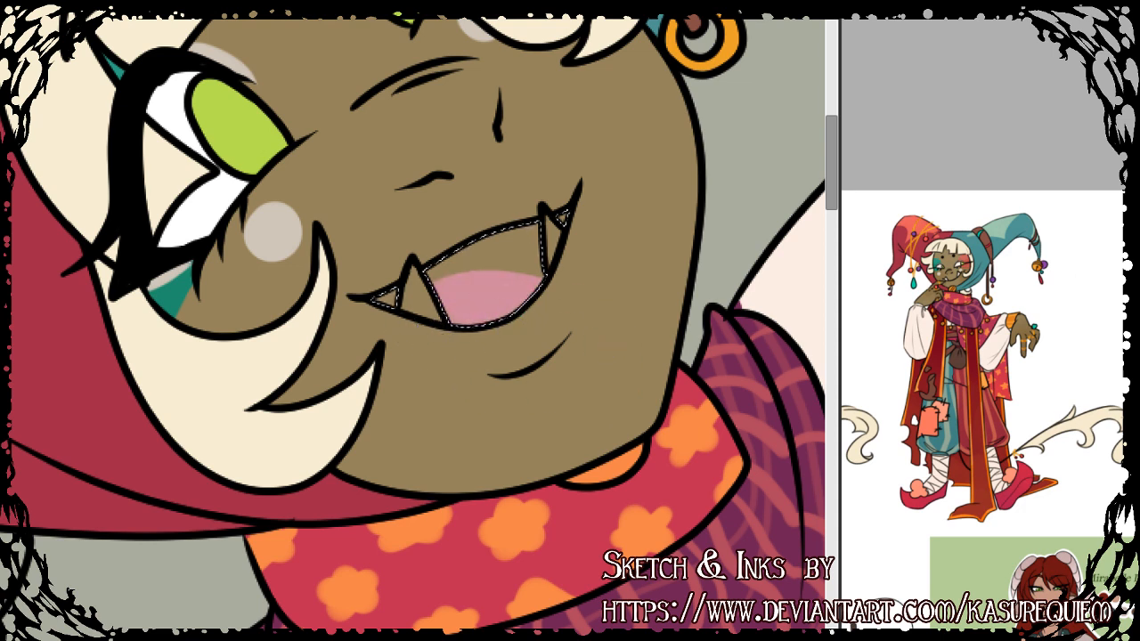
left_click_drag(483, 223, 526, 267)
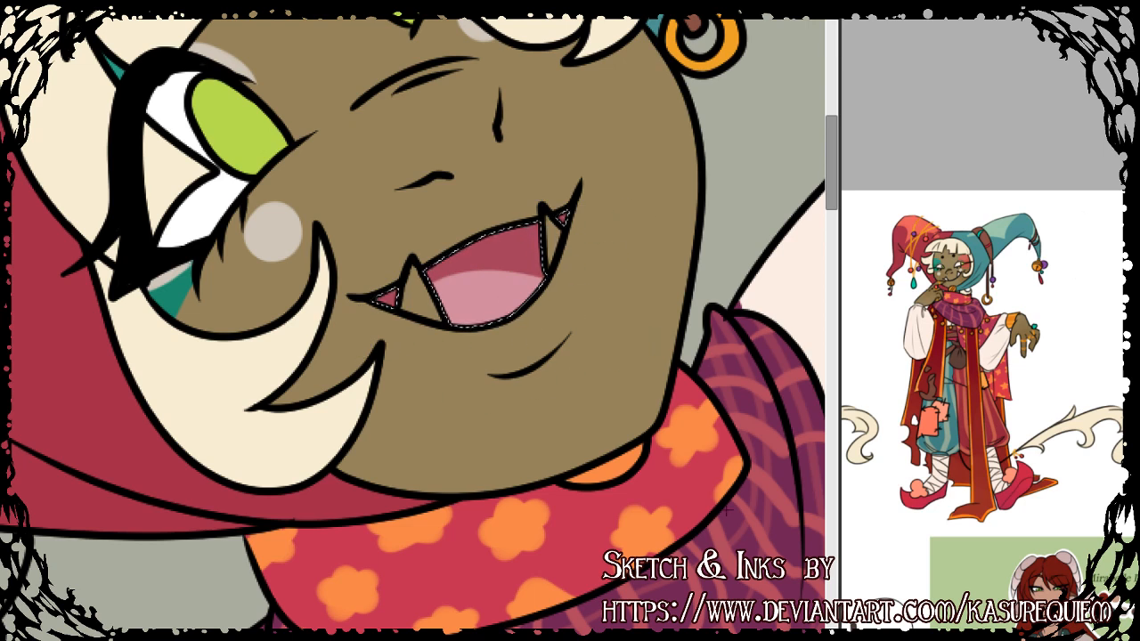
key("ctrl+d")
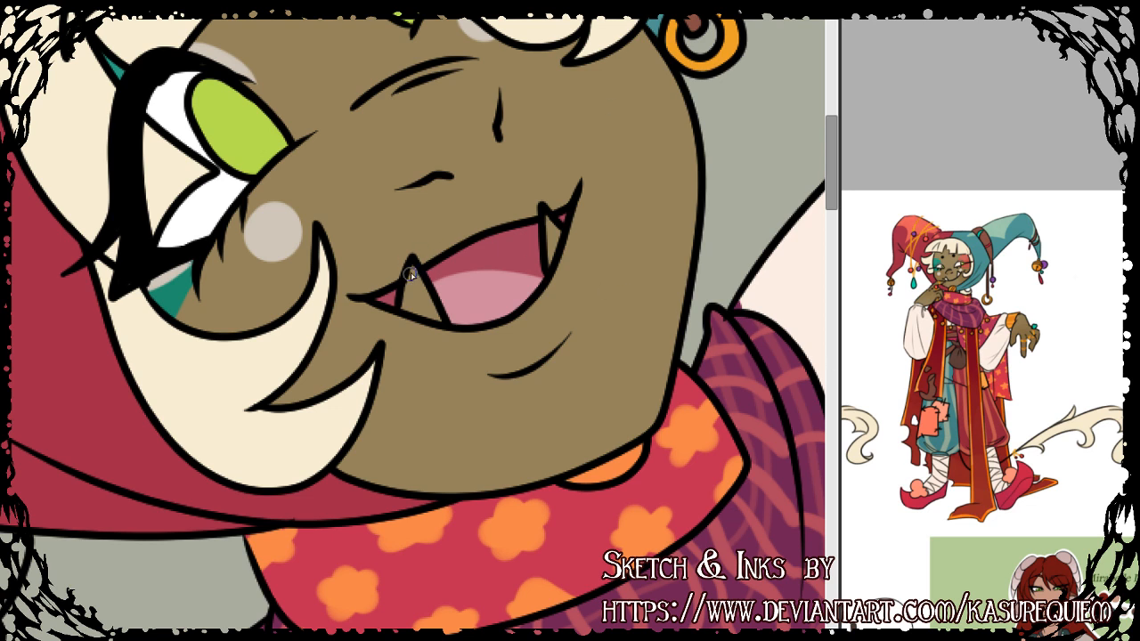
Colour both fangs off-white and save the drawing.
mouse_move(410, 275)
left_mouse_down()
mouse_move(405, 300)
mouse_move(442, 323)
mouse_move(410, 292)
left_mouse_up()
left_click_drag(545, 212, 550, 230)
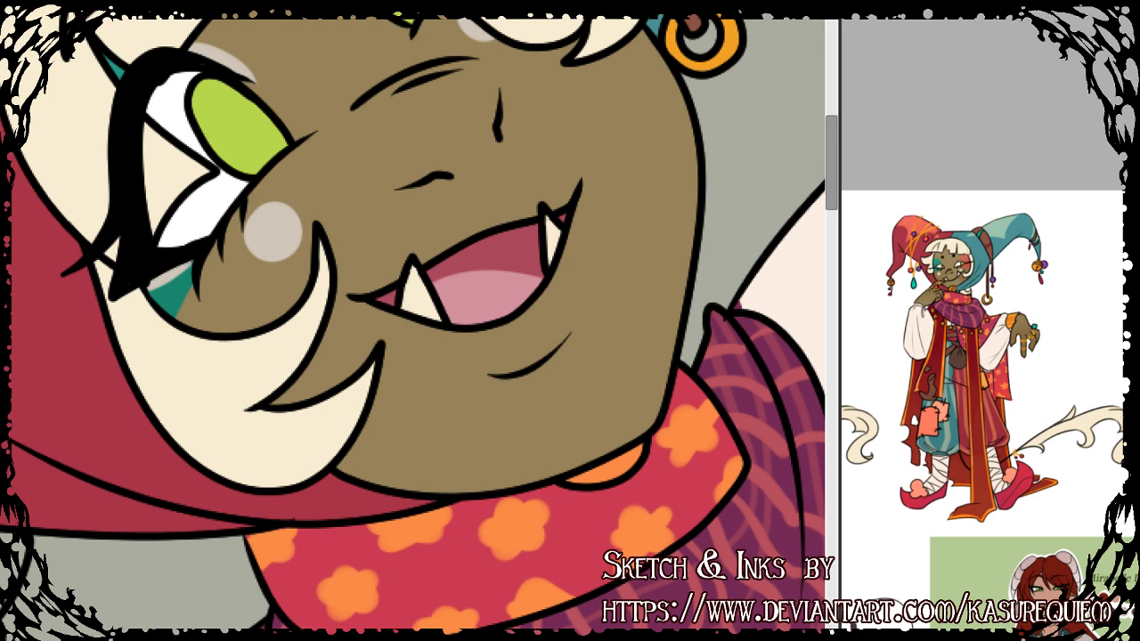
key("ctrl+0")
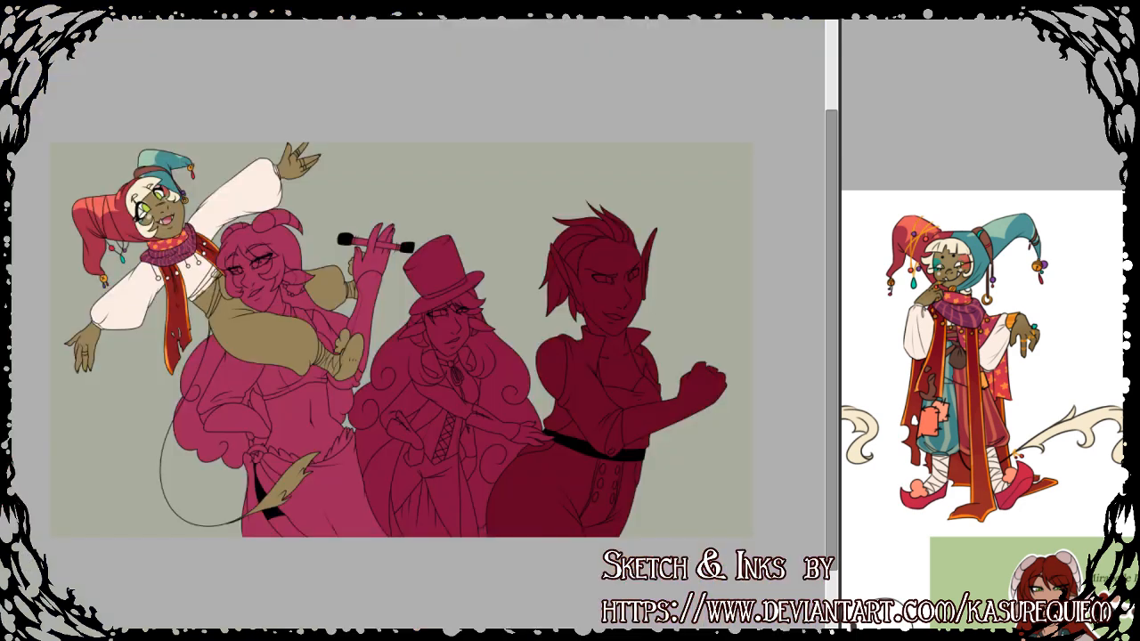
key("ctrl+s")
scroll(285, 216, "down", 2)
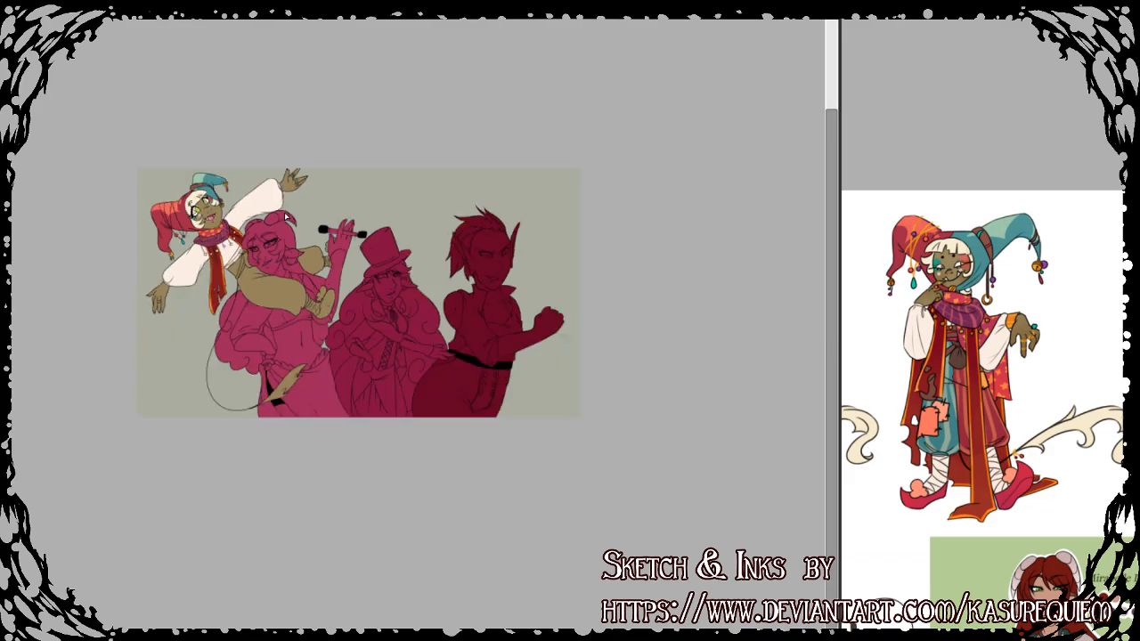
scroll(285, 216, "up", 5)
scroll(646, 119, "down", 1)
scroll(212, 298, "up", 4)
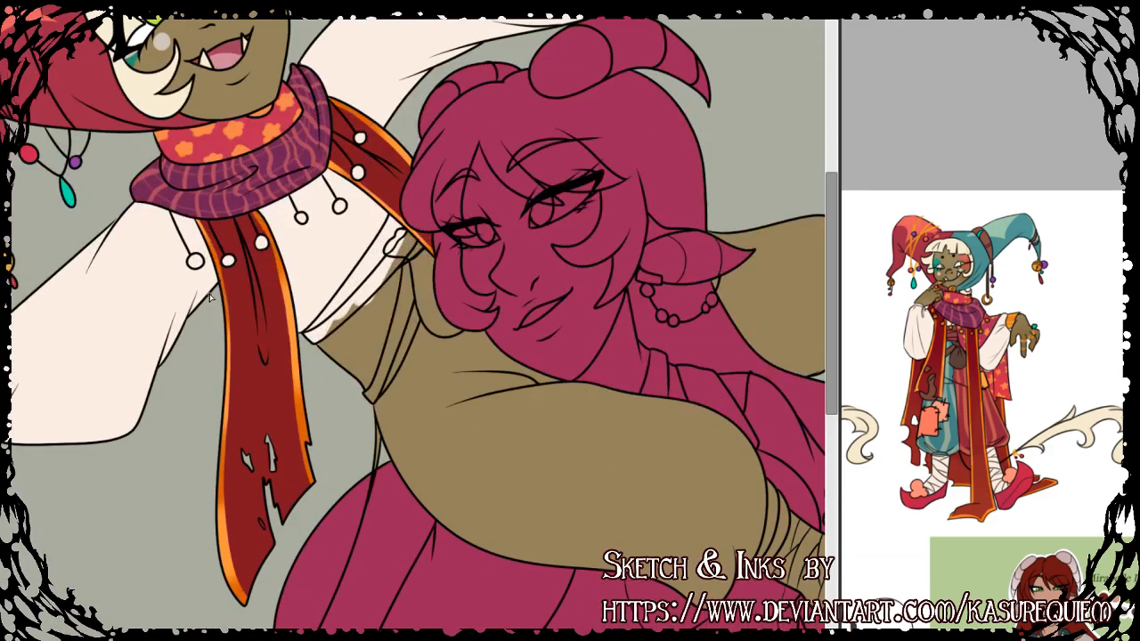
scroll(414, 323, "left", 3)
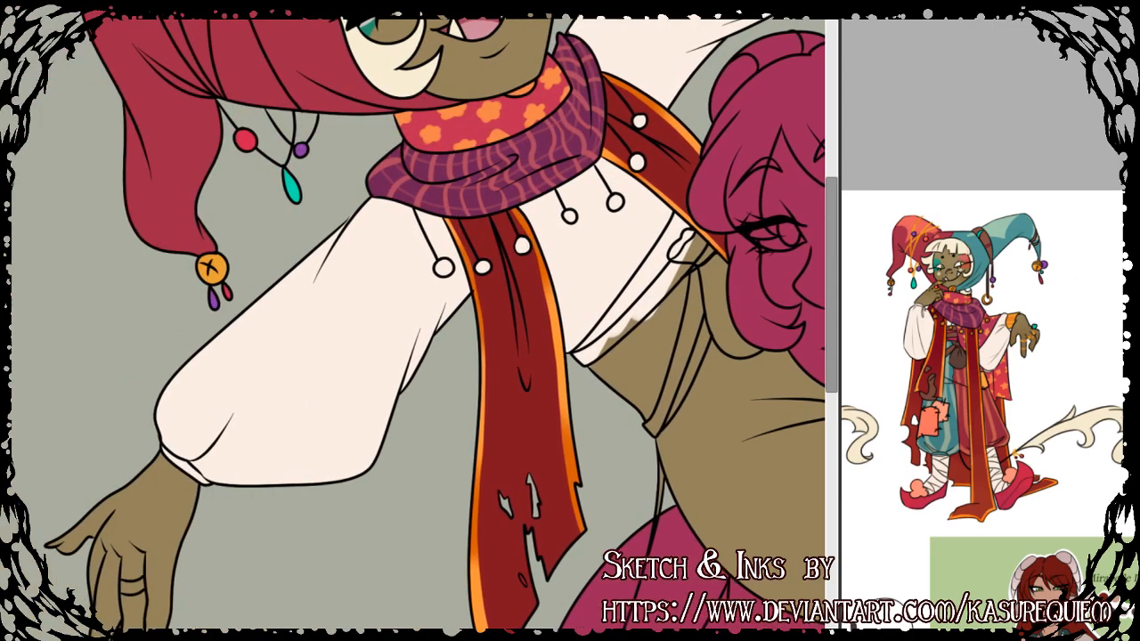
scroll(414, 322, "right", 5)
scroll(378, 619, "left", 4)
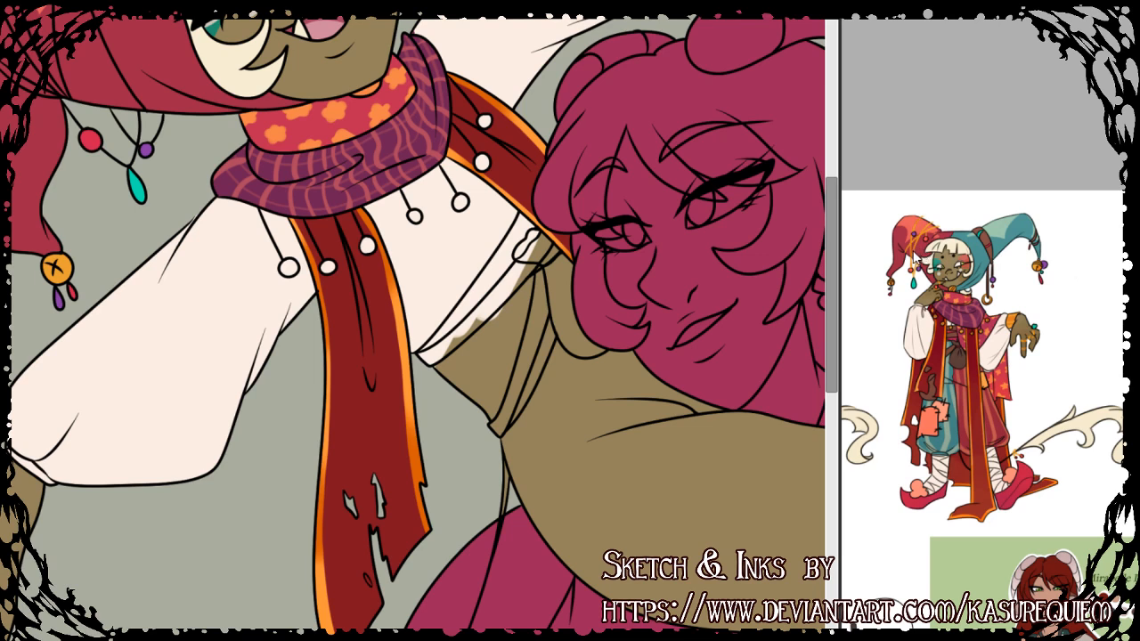
Paint the cuff at the end of the jester's lowered sleeve orange.
left_click(916, 246)
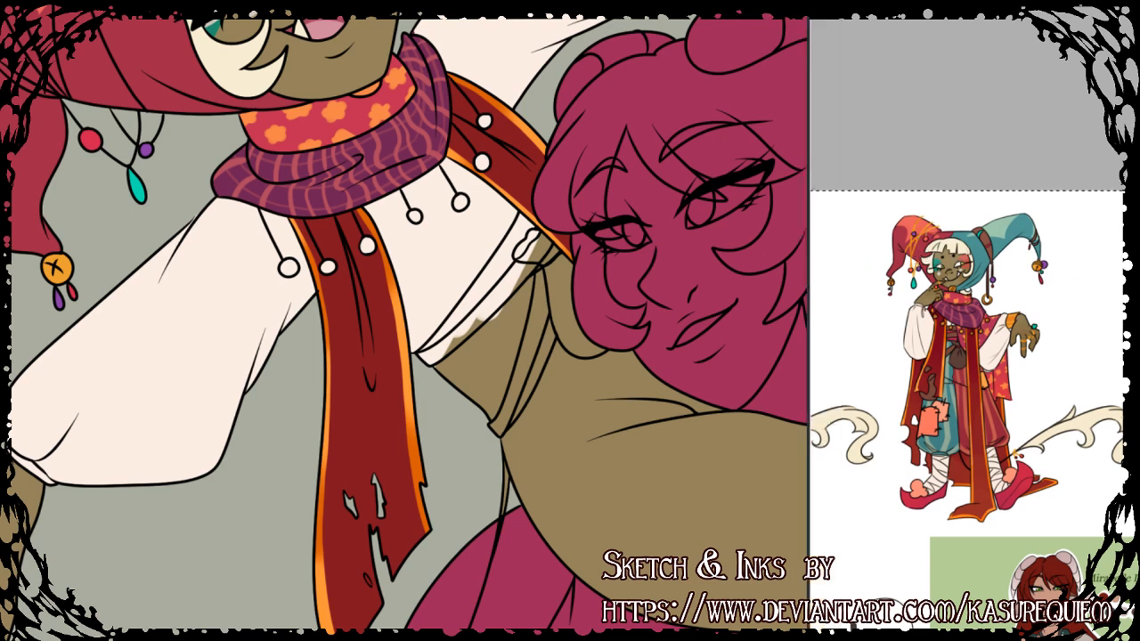
left_click(795, 525)
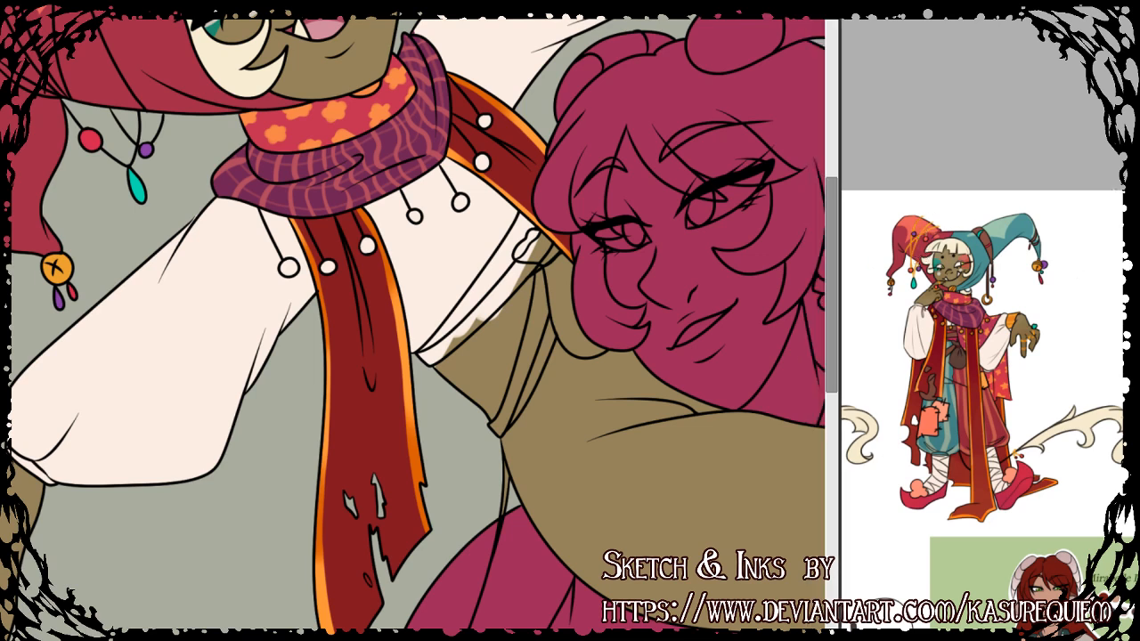
scroll(589, 410, "down", 3)
scroll(228, 372, "up", 6)
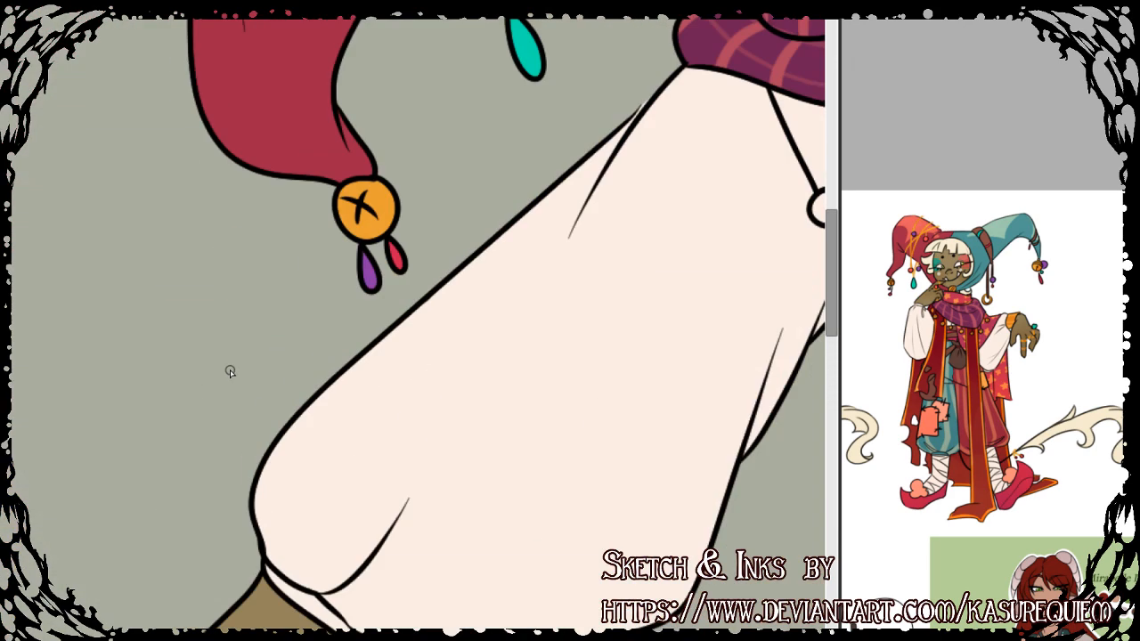
left_click_drag(265, 567, 348, 630)
left_click_drag(297, 597, 327, 622)
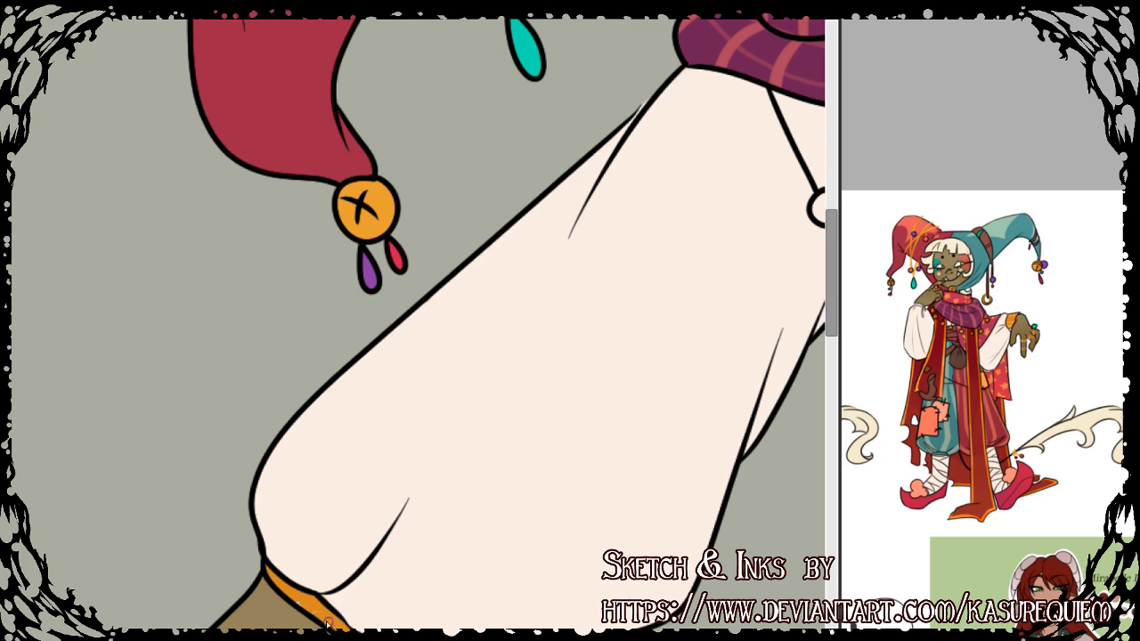
Paint the folded cuff bands at the wrist of the jester's raised arm orange.
scroll(579, 401, "down", 3)
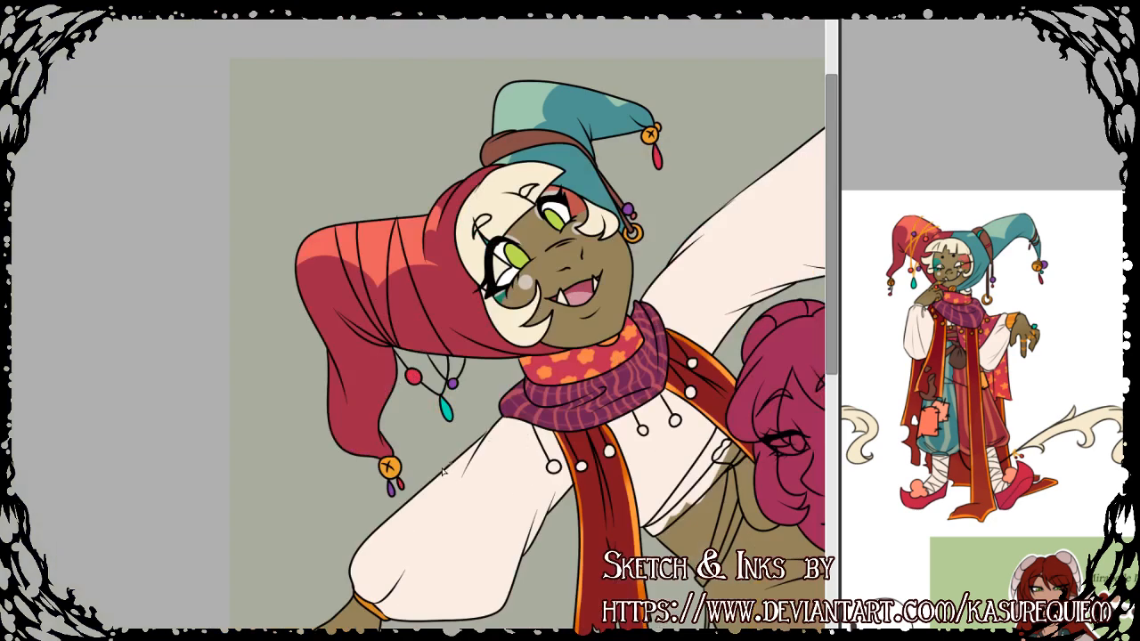
scroll(774, 329, "down", 2)
scroll(774, 328, "up", 6)
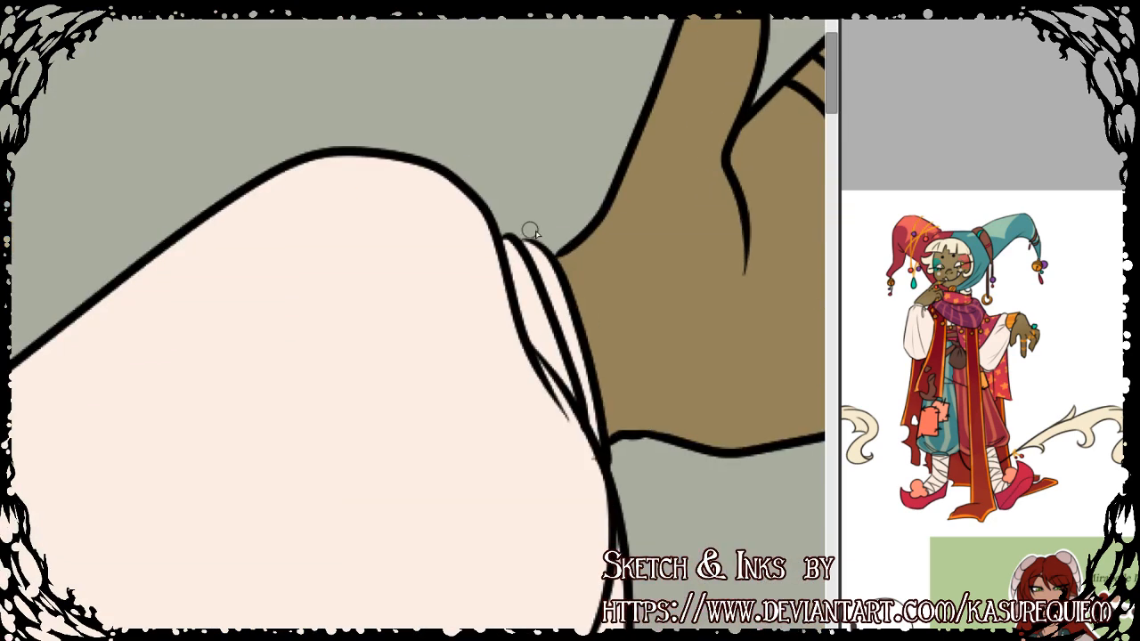
left_click_drag(525, 238, 607, 458)
mouse_move(506, 257)
left_mouse_down()
mouse_move(560, 370)
mouse_move(516, 245)
mouse_move(554, 358)
left_mouse_up()
scroll(553, 357, "down", 3)
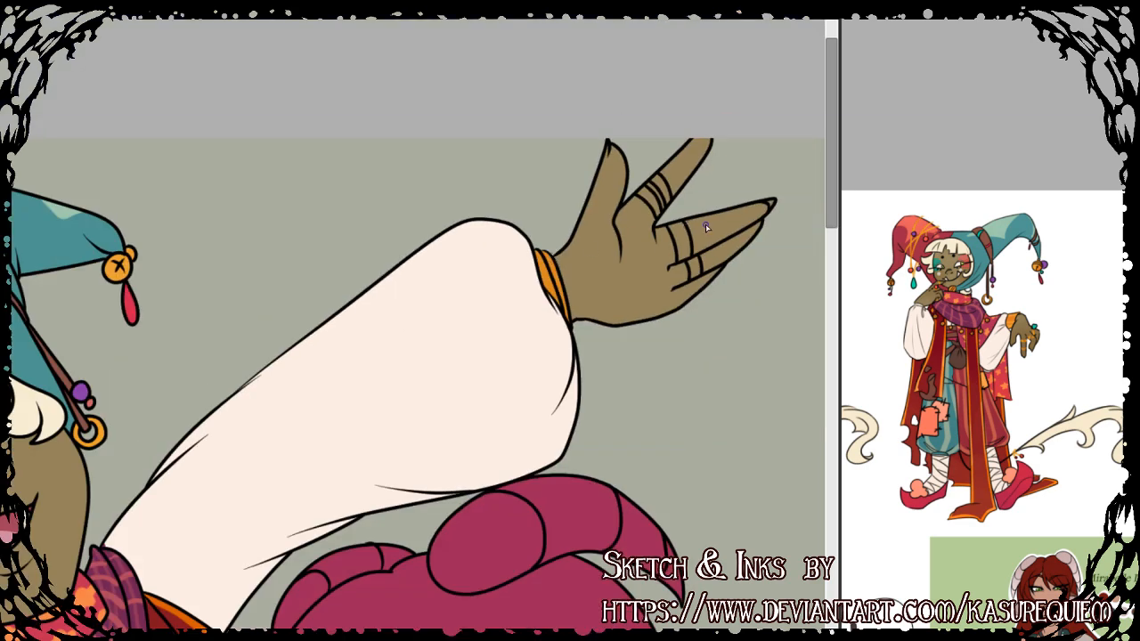
Paint the two wide ring bands on the raised hand's index finger orange, leaving the narrow gap between them skin-coloured.
scroll(705, 223, "up", 3)
scroll(702, 203, "up", 2)
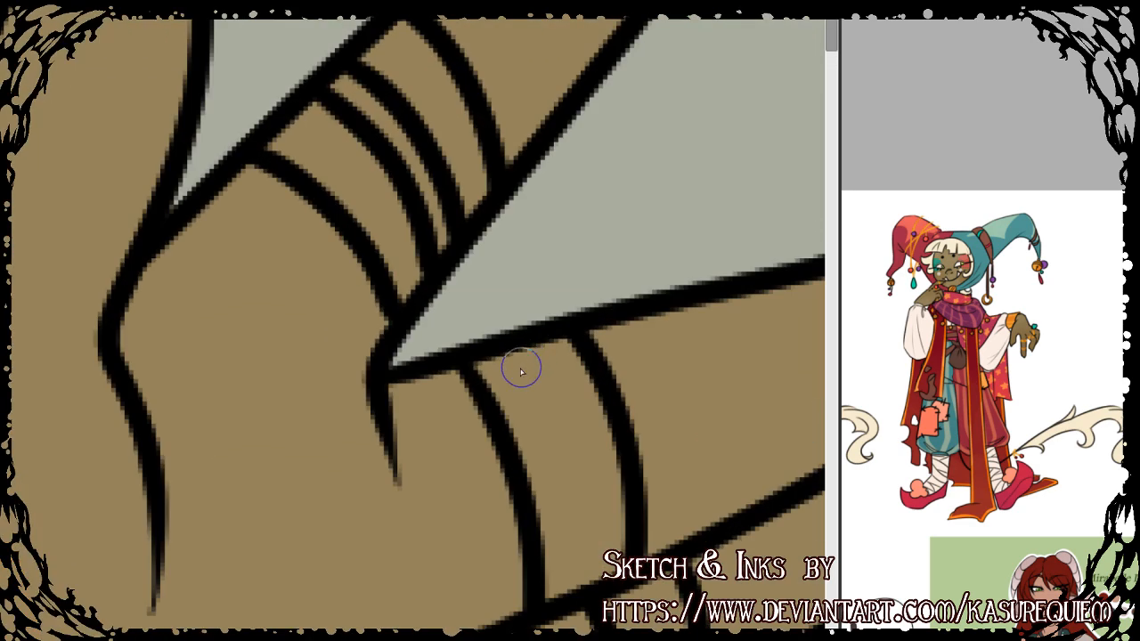
mouse_move(303, 132)
left_mouse_down()
mouse_move(283, 138)
mouse_move(411, 278)
left_mouse_up()
left_click_drag(389, 76, 468, 248)
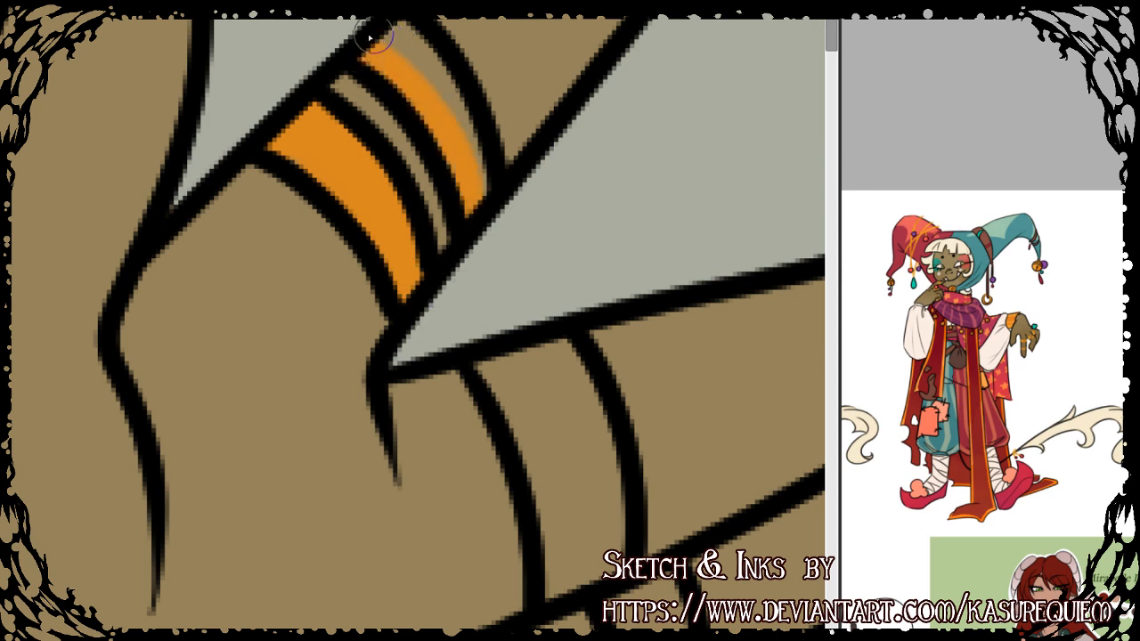
left_click_drag(374, 38, 472, 194)
Paint the rings on the raised hand's middle and ring fingers orange.
left_click_drag(484, 361, 554, 570)
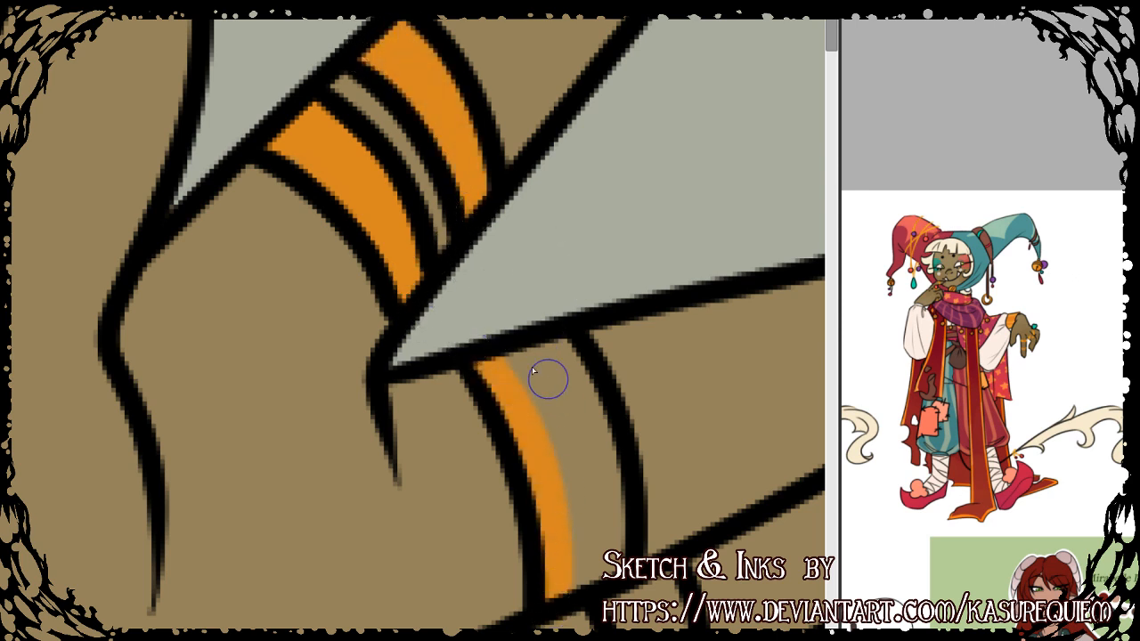
mouse_move(544, 377)
left_mouse_down()
mouse_move(588, 543)
mouse_move(564, 471)
mouse_move(595, 425)
mouse_move(610, 572)
left_mouse_up()
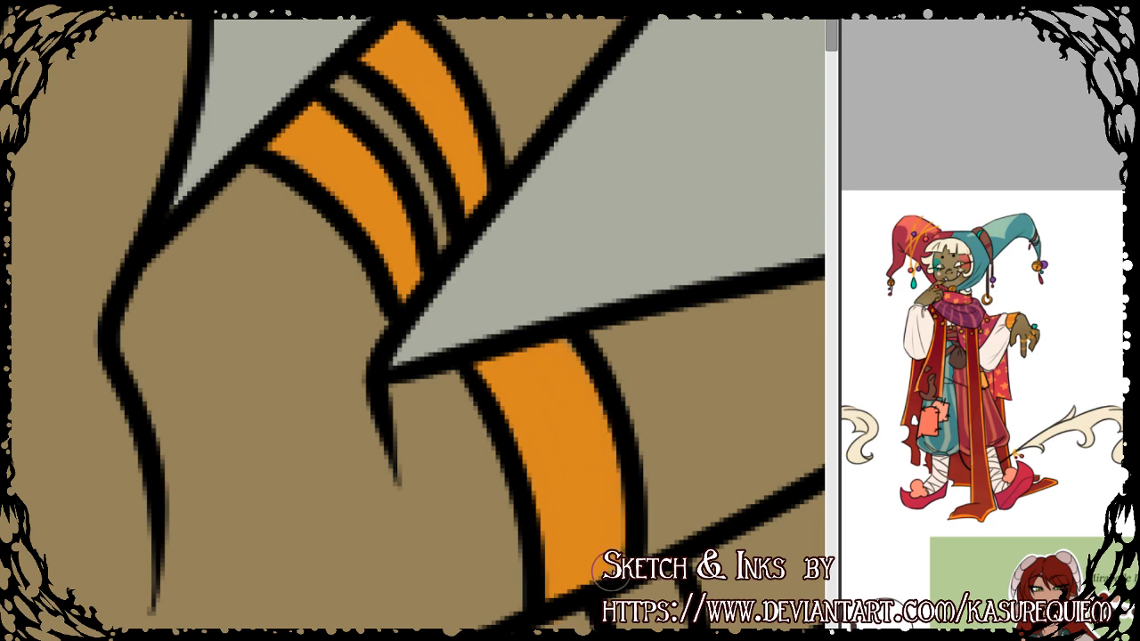
left_click_drag(829, 49, 829, 58)
scroll(828, 62, "down", 2)
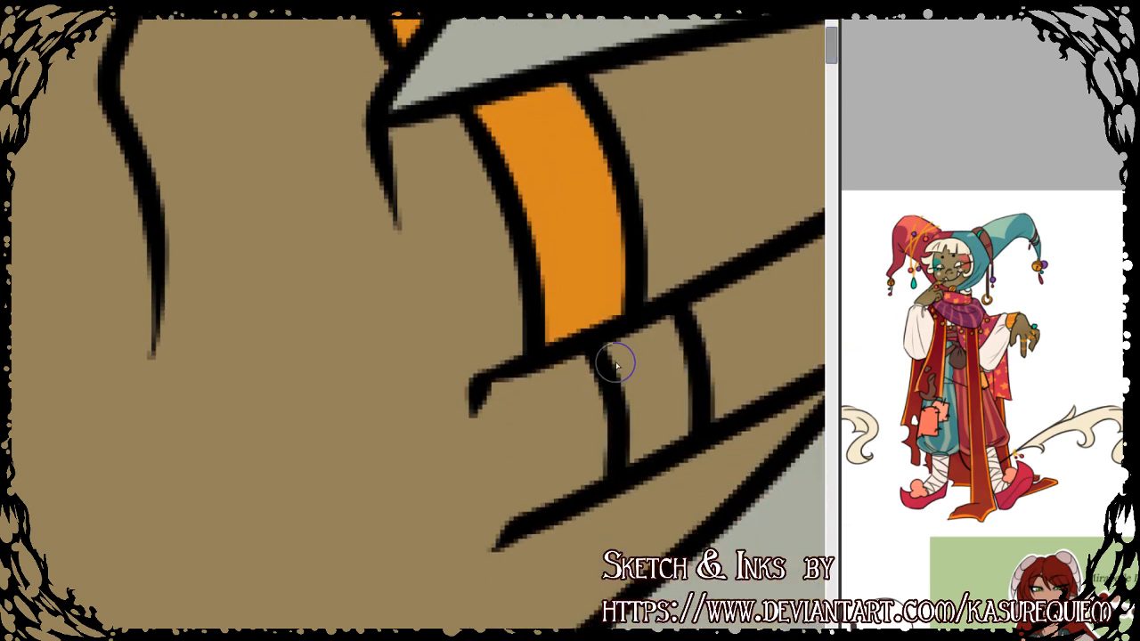
mouse_move(611, 356)
left_mouse_down()
mouse_move(633, 443)
mouse_move(682, 427)
mouse_move(624, 354)
mouse_move(651, 428)
mouse_move(695, 381)
left_mouse_up()
scroll(661, 396, "down", 9)
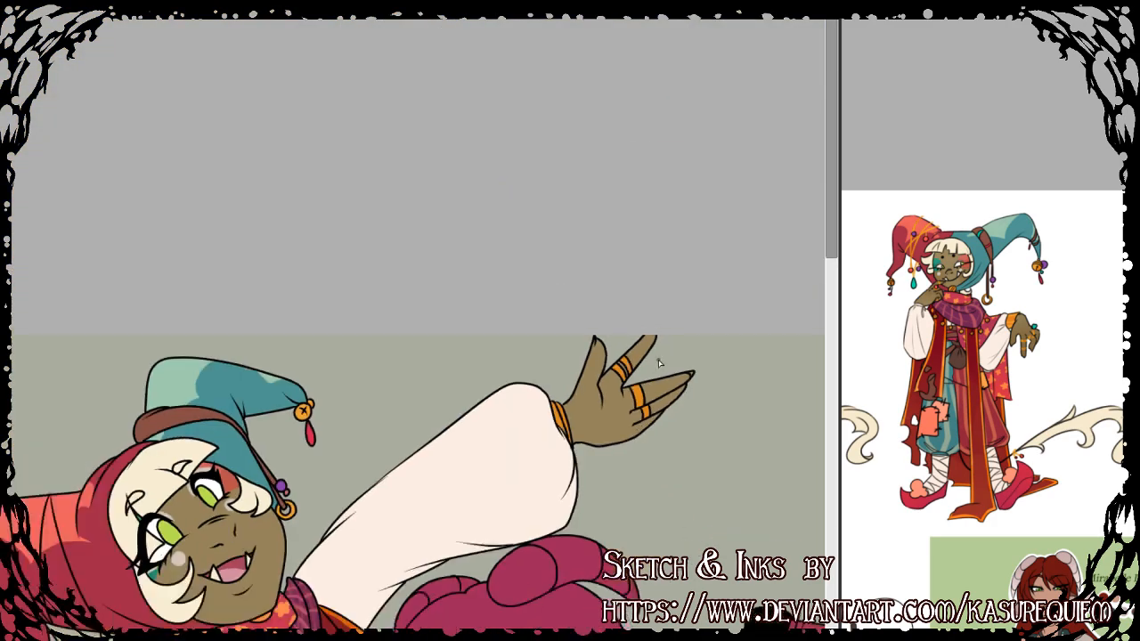
Paint the ring on the jester's lowered hand orange and save the drawing.
scroll(369, 607, "up", 4)
scroll(369, 605, "up", 2)
scroll(393, 579, "down", 4)
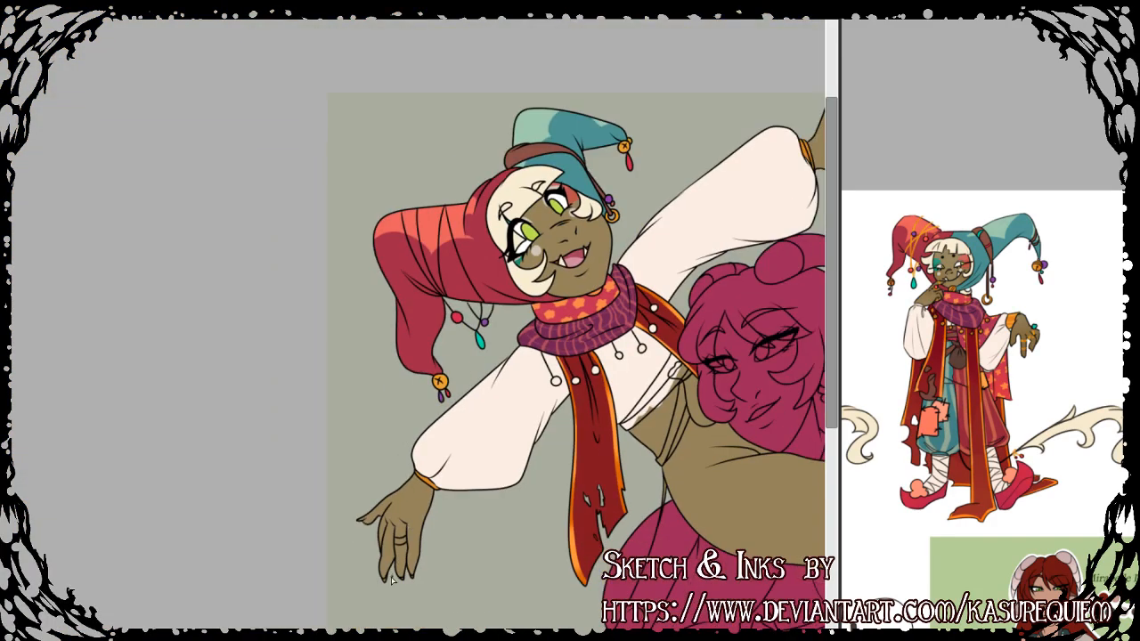
scroll(392, 580, "up", 6)
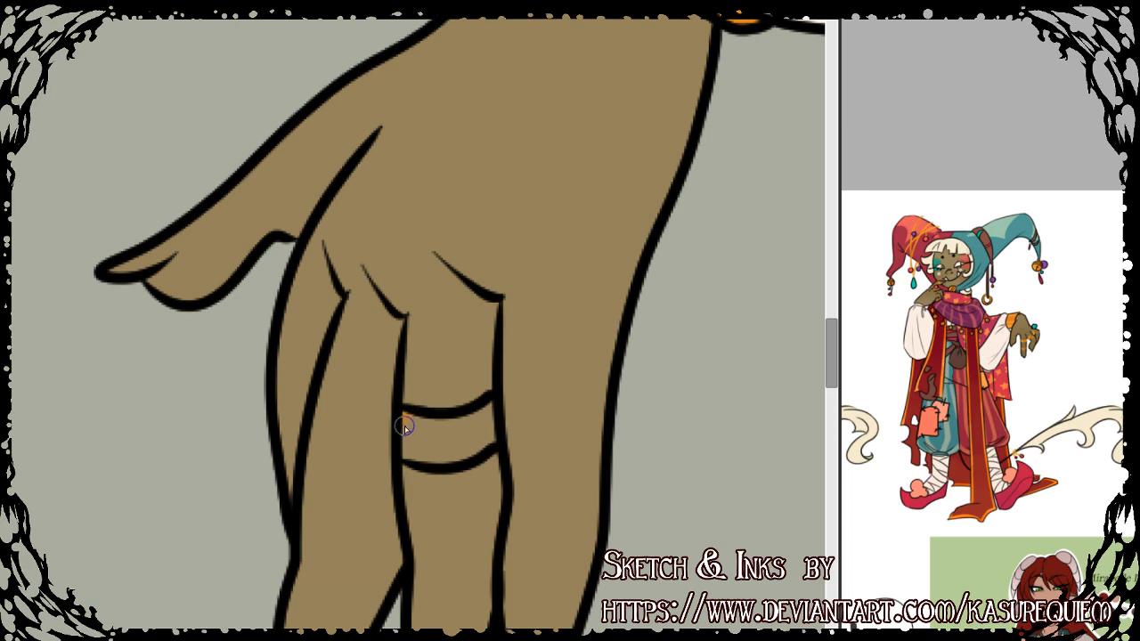
mouse_move(403, 420)
left_mouse_down()
mouse_move(445, 458)
mouse_move(492, 440)
mouse_move(447, 423)
mouse_move(405, 445)
mouse_move(486, 432)
mouse_move(481, 445)
left_mouse_up()
scroll(519, 398, "down", 5)
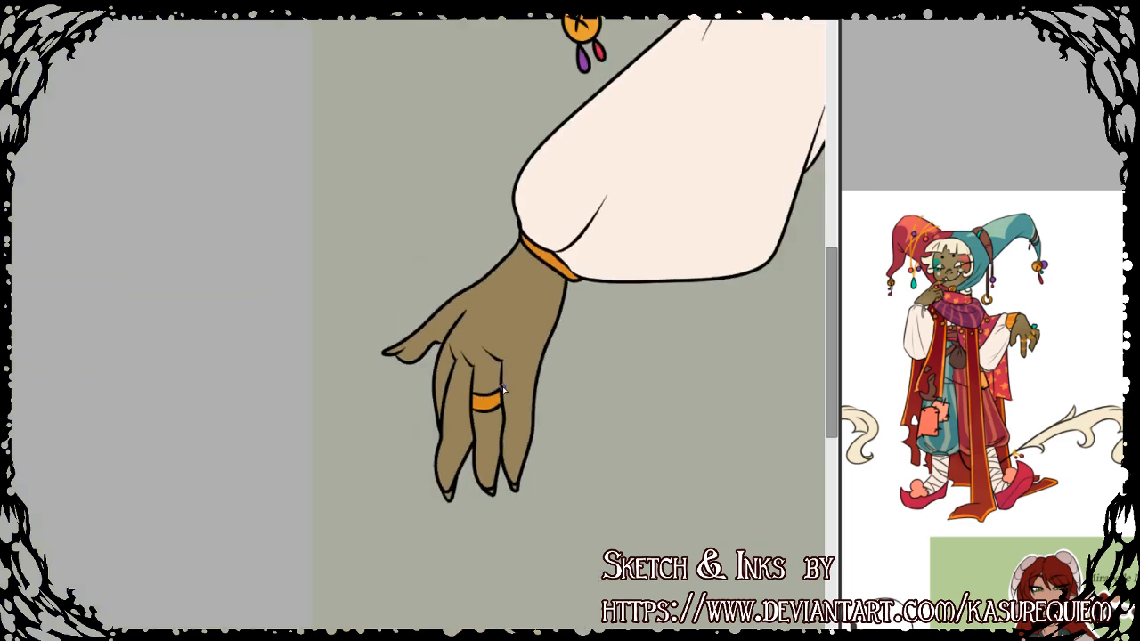
scroll(784, 313, "up", 3)
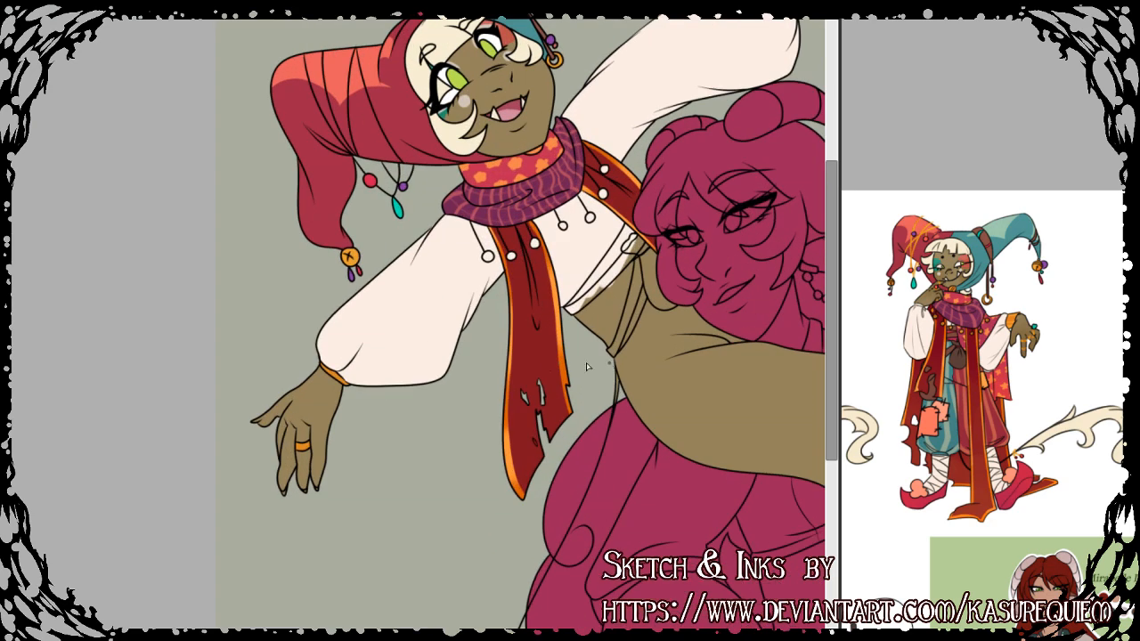
scroll(461, 384, "down", 4)
scroll(595, 349, "up", 4)
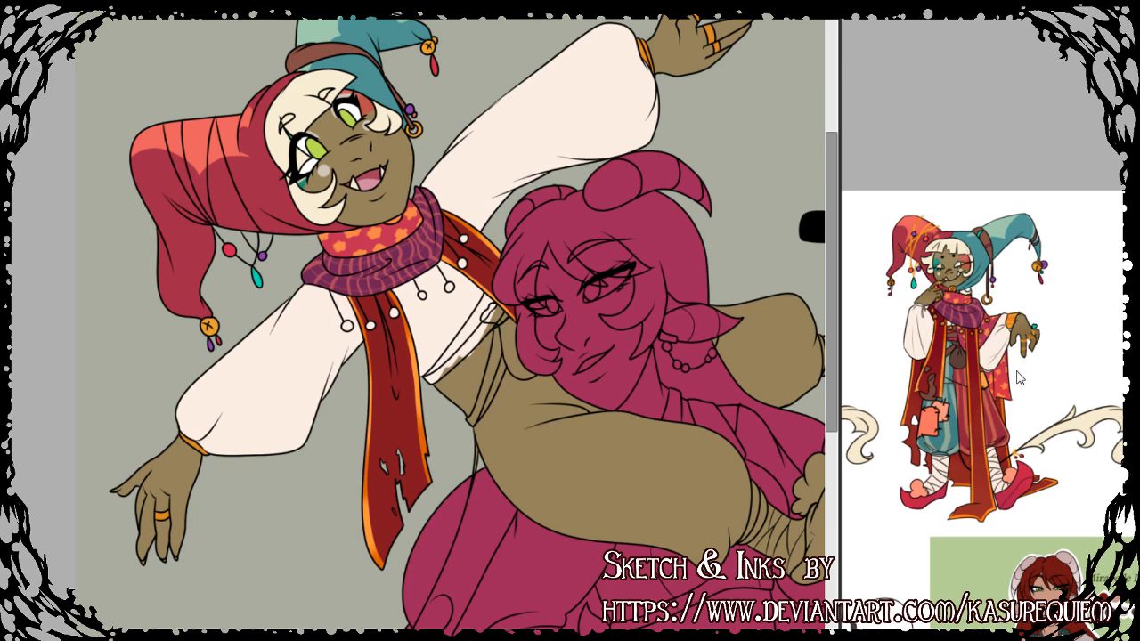
key("ctrl+s")
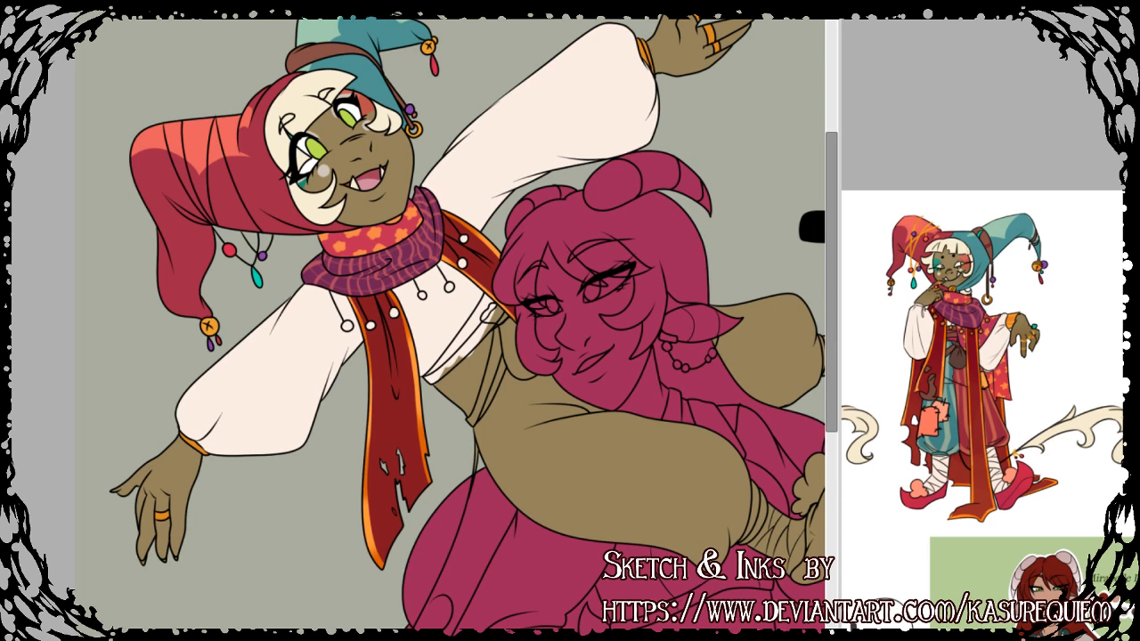
Compare the jester's scarf area with the reference artwork and examine the reference's hanging bells and waist wrappings up close.
left_click(7, 3)
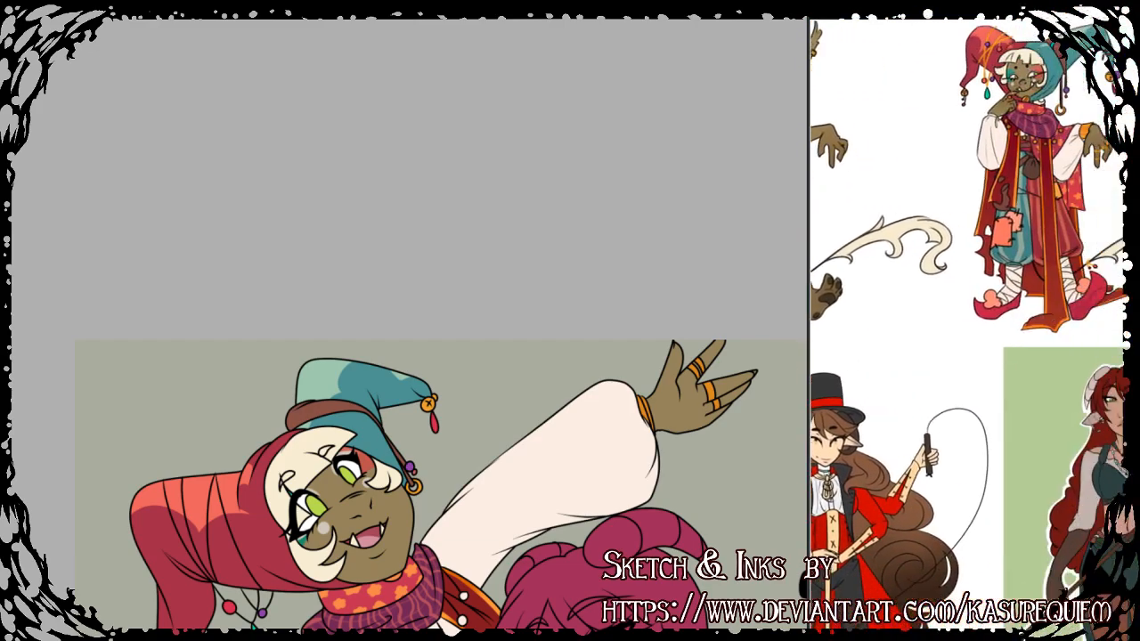
left_click(740, 328)
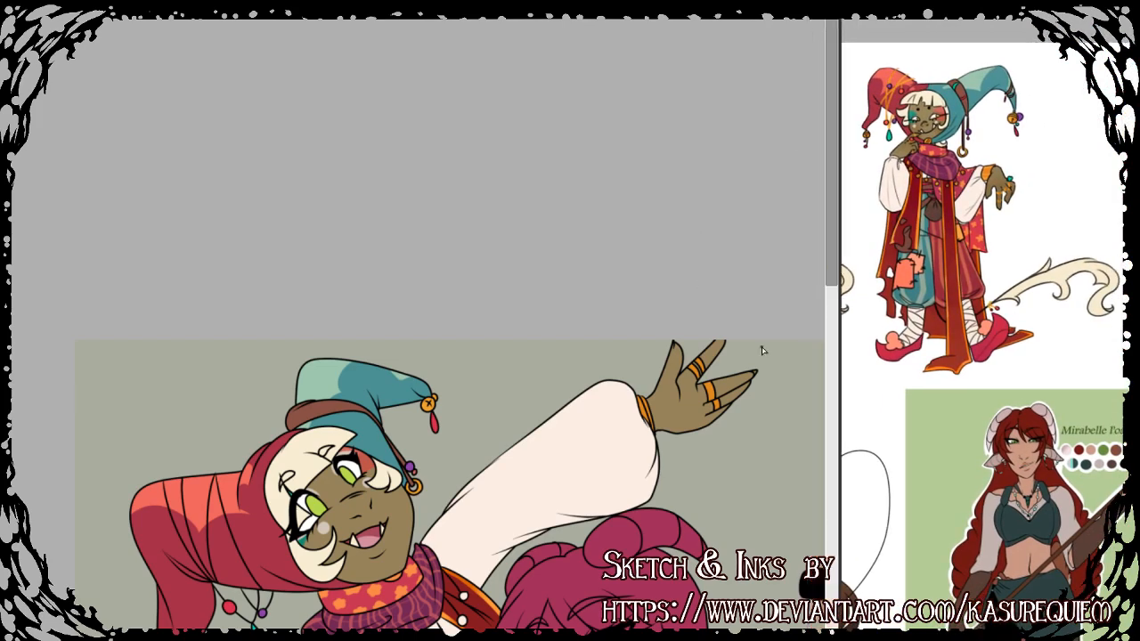
scroll(453, 209, "up", 3)
scroll(454, 209, "down", 6)
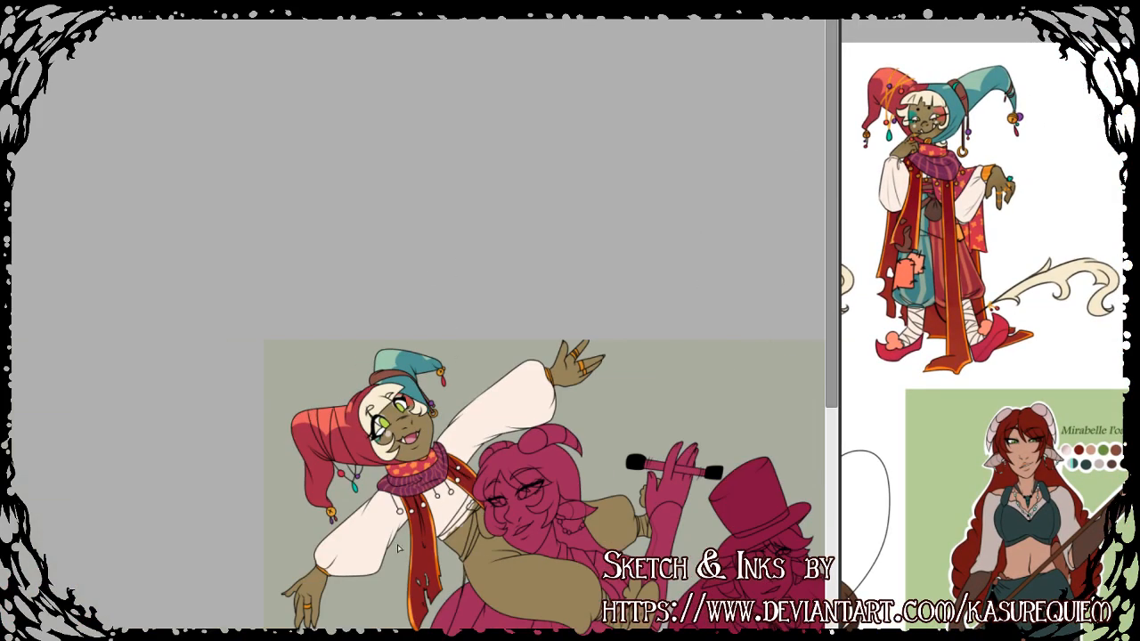
left_click_drag(400, 549, 459, 400)
scroll(460, 401, "up", 3)
scroll(523, 393, "up", 3)
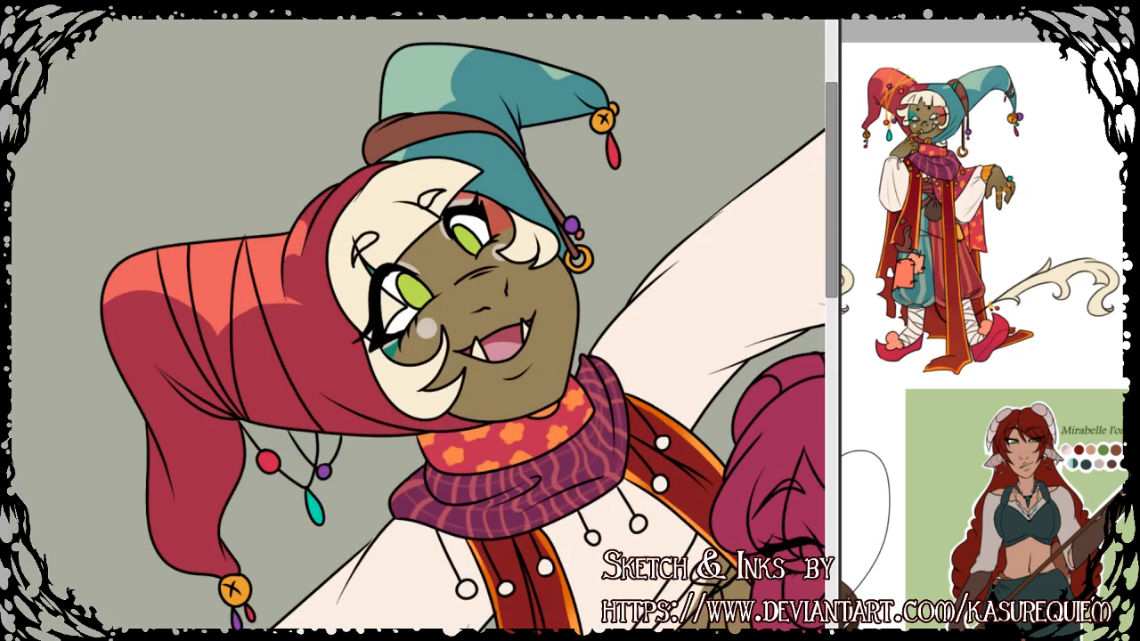
scroll(487, 611, "down", 3)
scroll(487, 611, "up", 4)
scroll(488, 612, "up", 1)
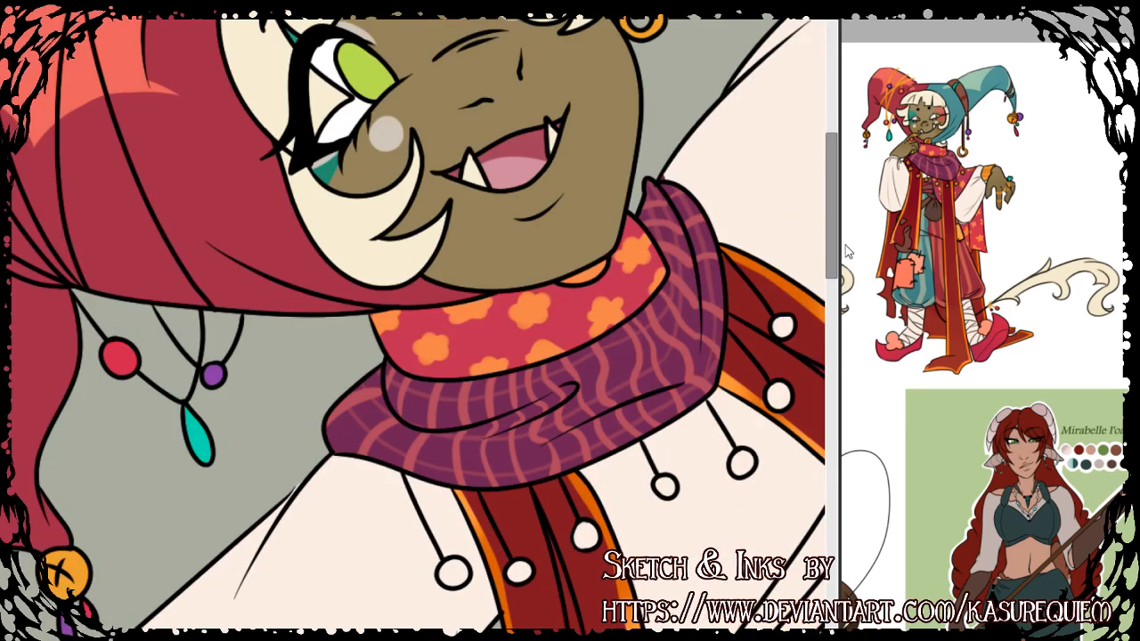
left_click_drag(833, 242, 833, 262)
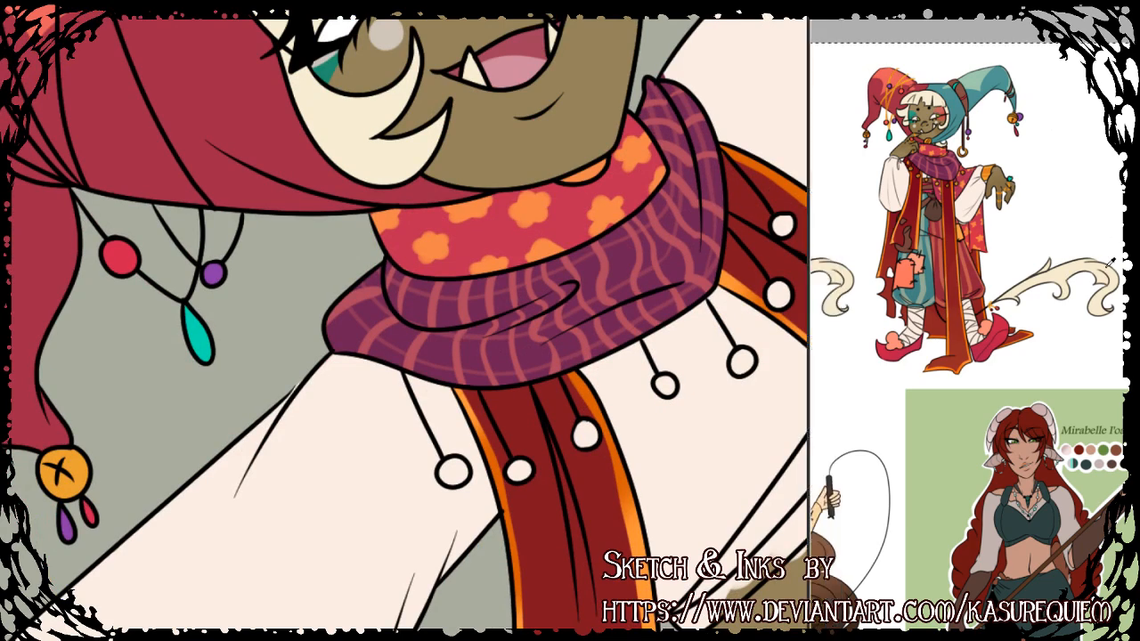
scroll(930, 166, "up", 5)
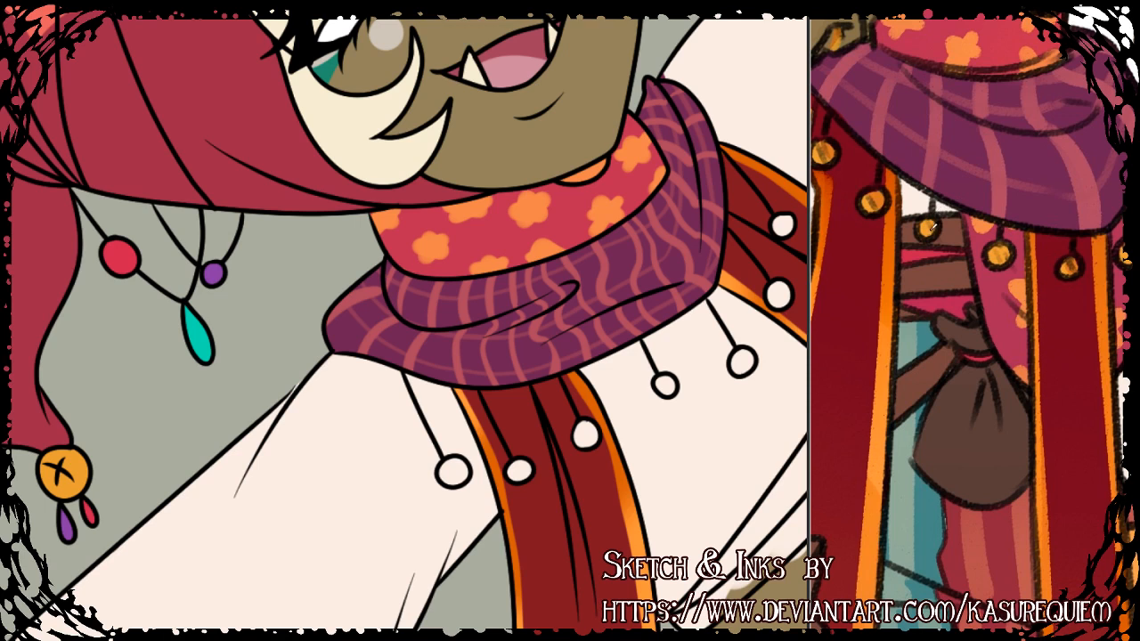
Select the seven beads hanging below the scarf, dilate the selection by a width of 1, fill it dark orange and clear the selection.
left_click(285, 264)
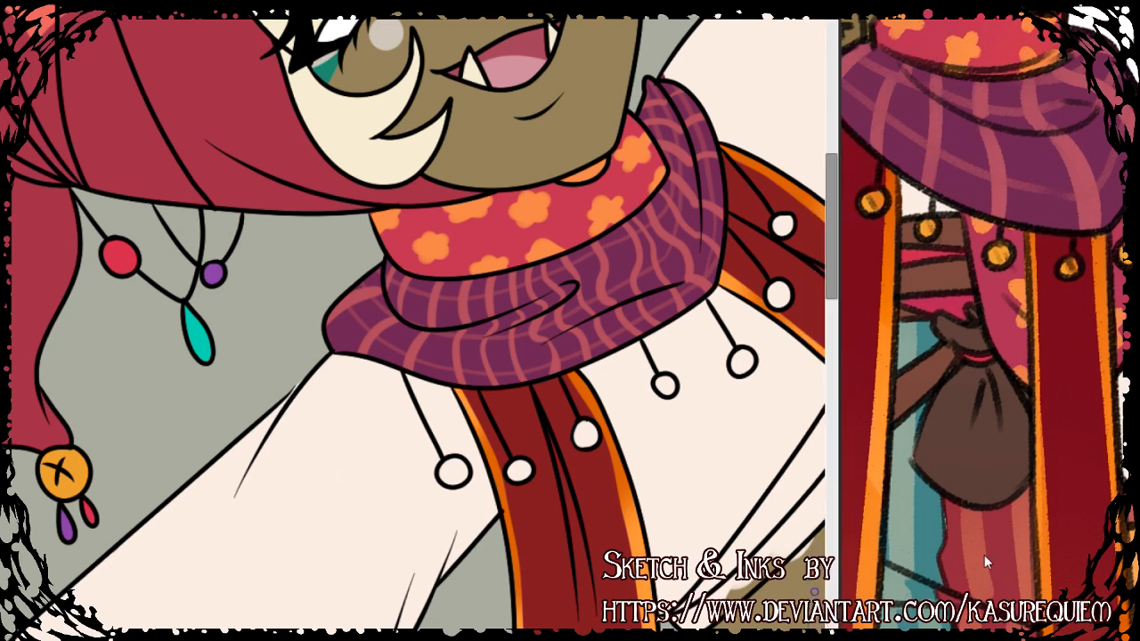
left_click(453, 471)
left_click(519, 469)
left_click(586, 434)
left_click(665, 385)
left_click(745, 365)
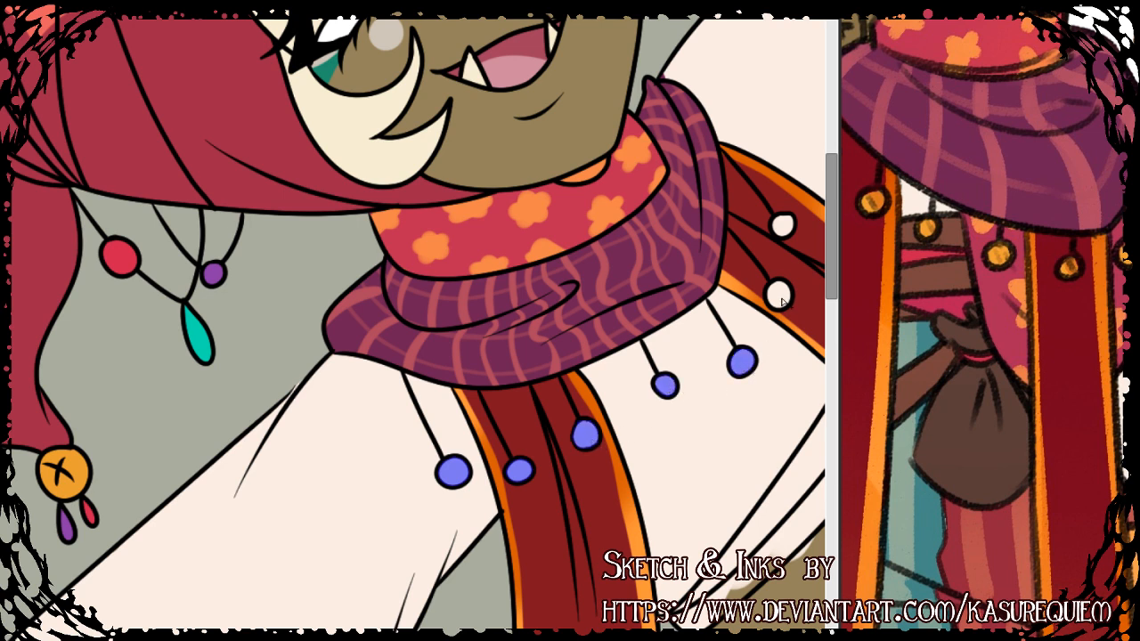
left_click(778, 295)
left_click(782, 226)
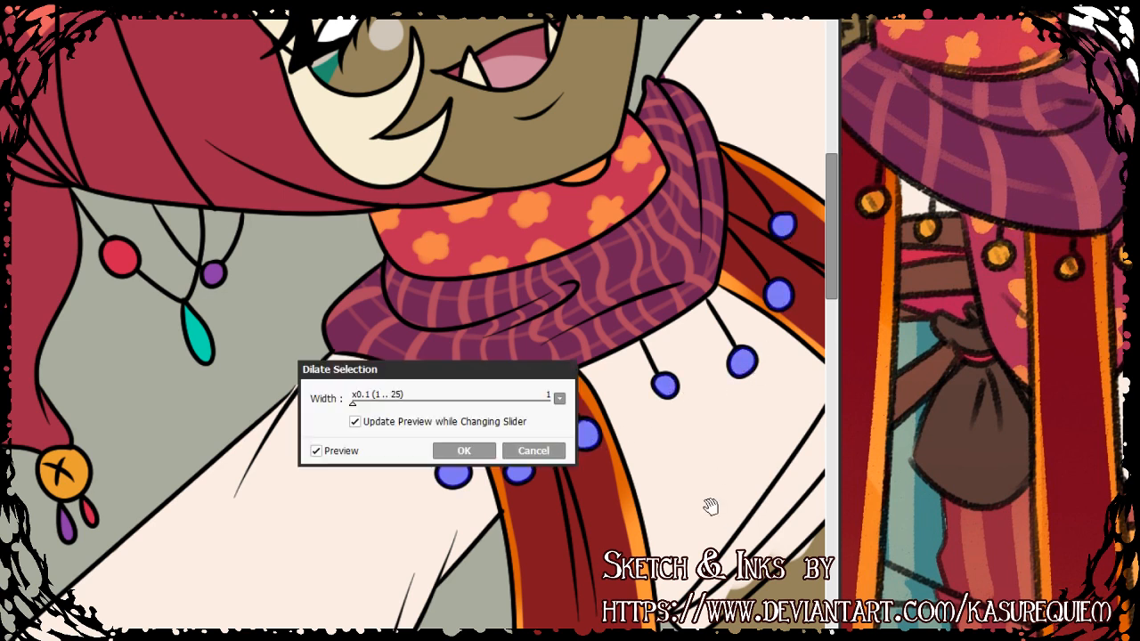
left_click(459, 451)
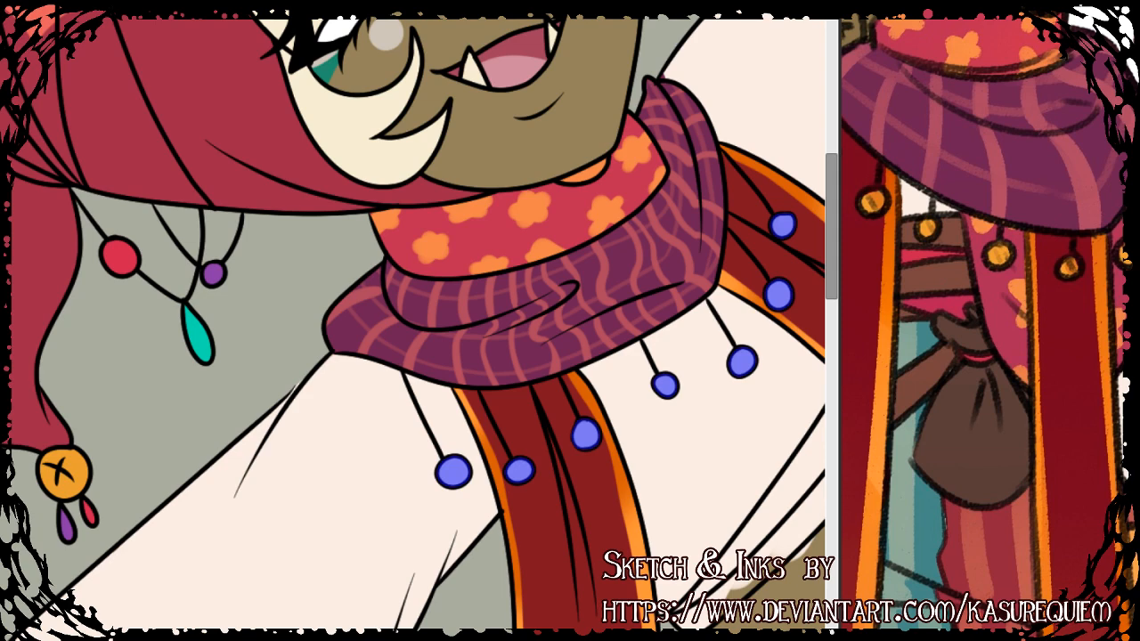
key("n")
key("ctrl+f")
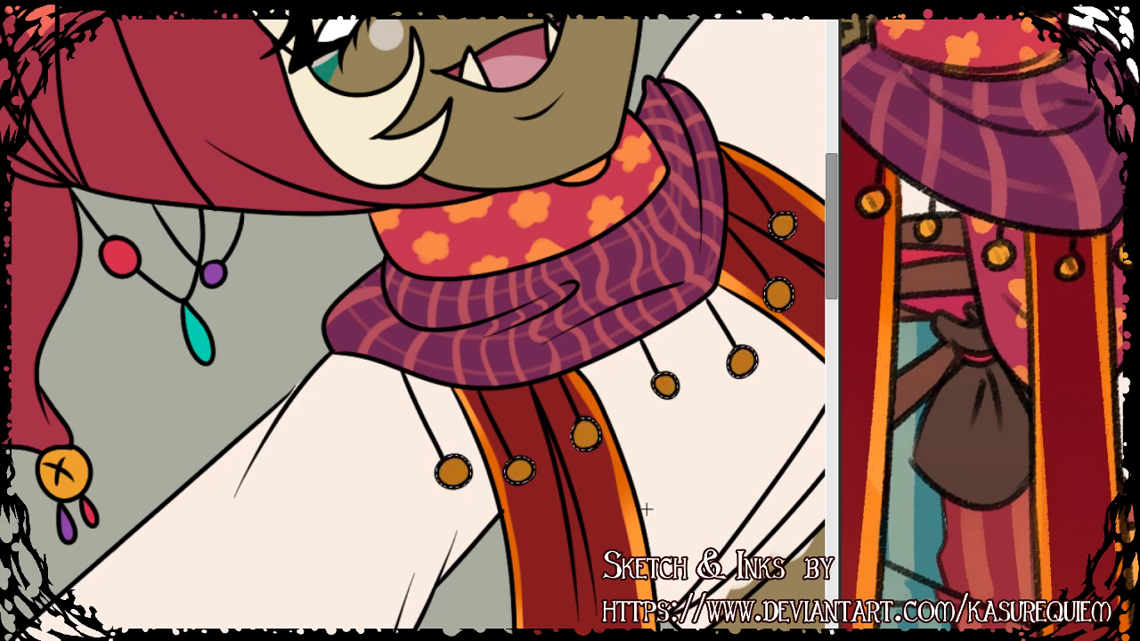
key("ctrl+d")
Select the two main waist sash areas, dilate the selection by a width of 1, fill them with the reference's crimson and clear the selection.
key("ctrl+0")
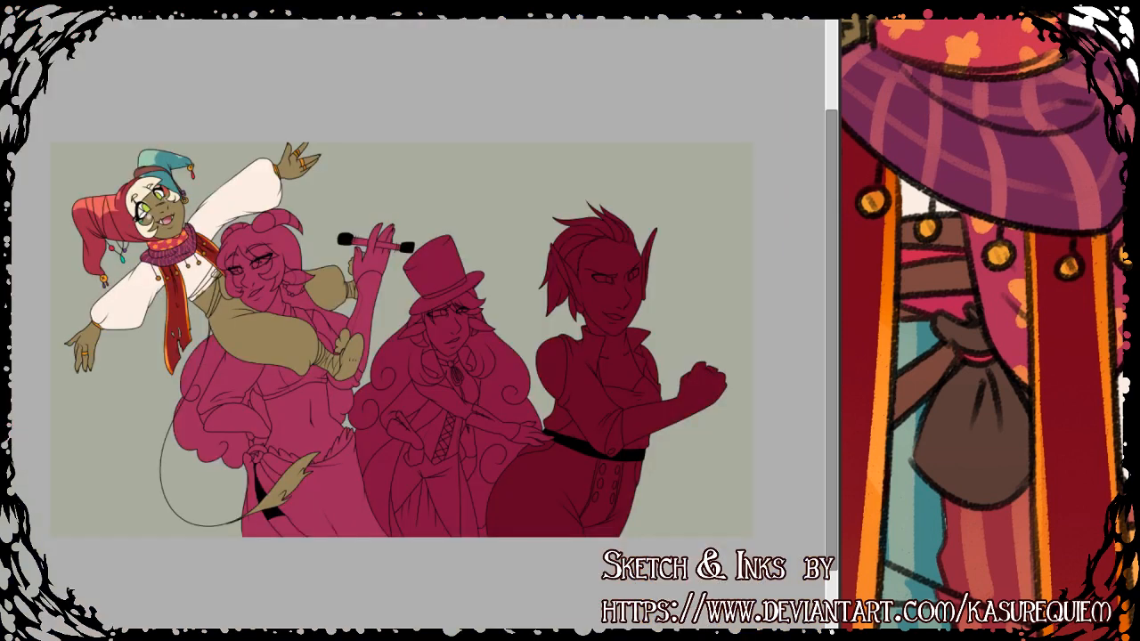
scroll(159, 301, "up", 6)
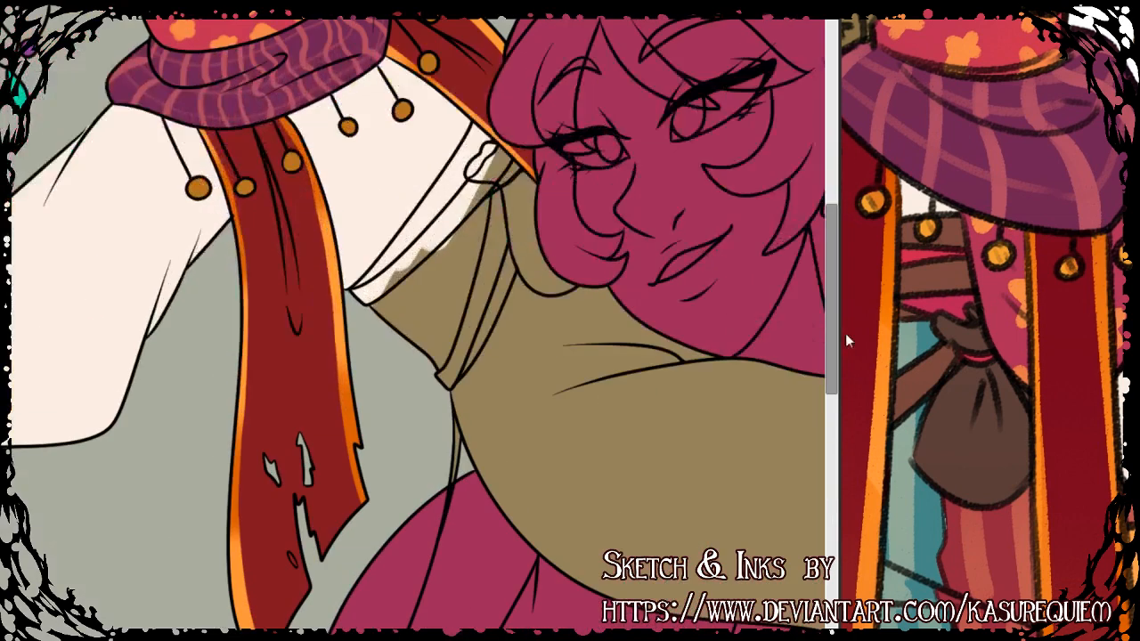
left_click(994, 338)
left_click(436, 196)
left_click(443, 278)
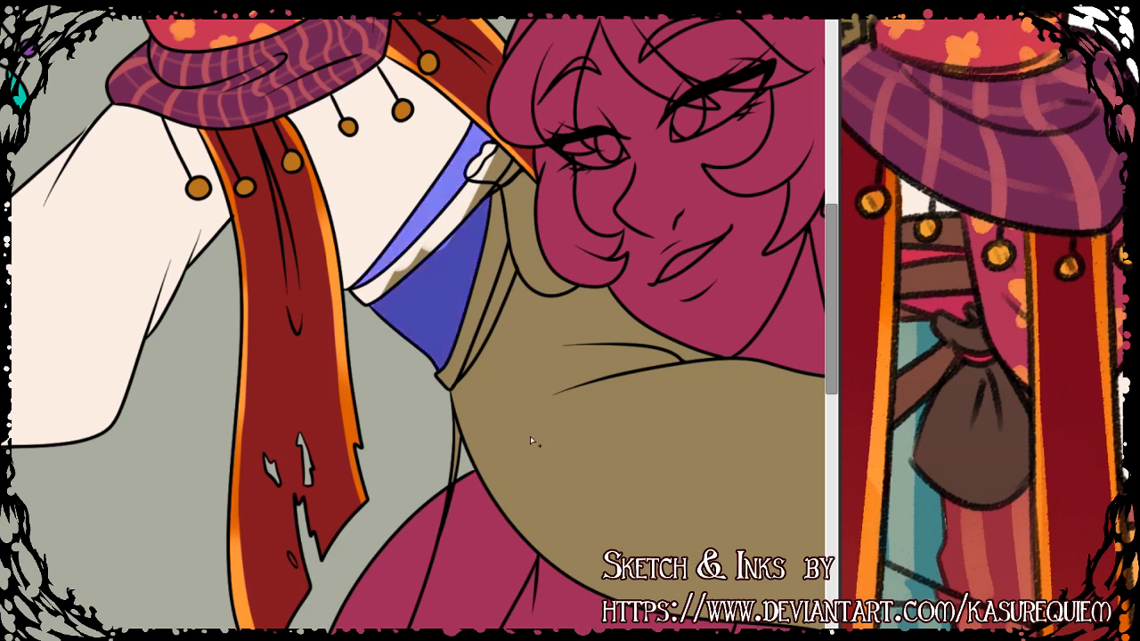
key("F5")
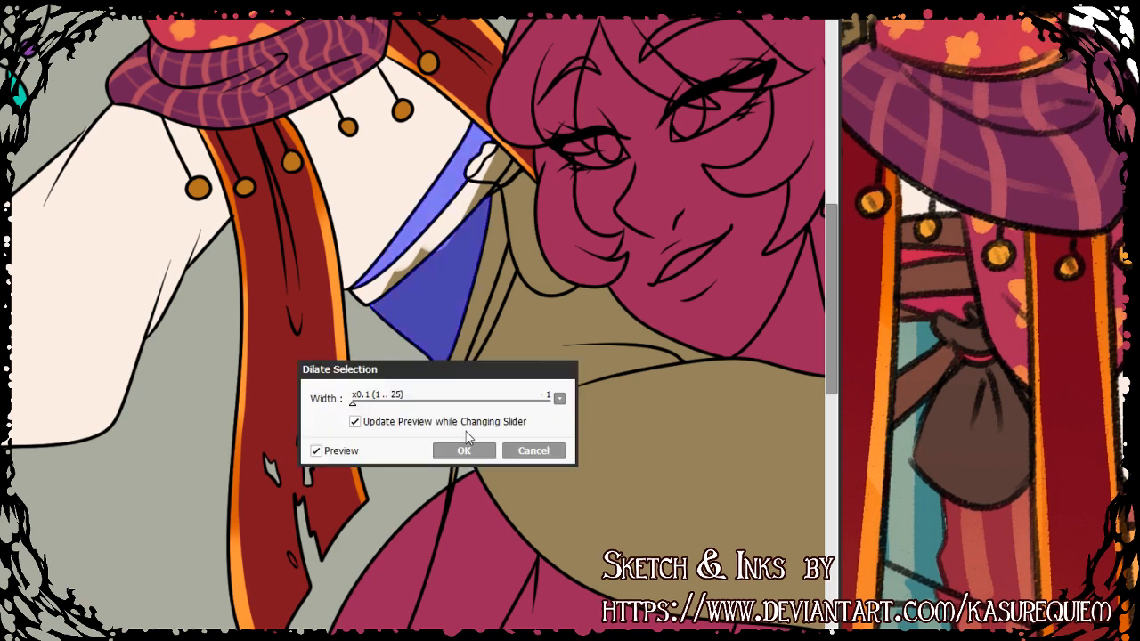
left_click(470, 451)
left_click(464, 450)
key("n")
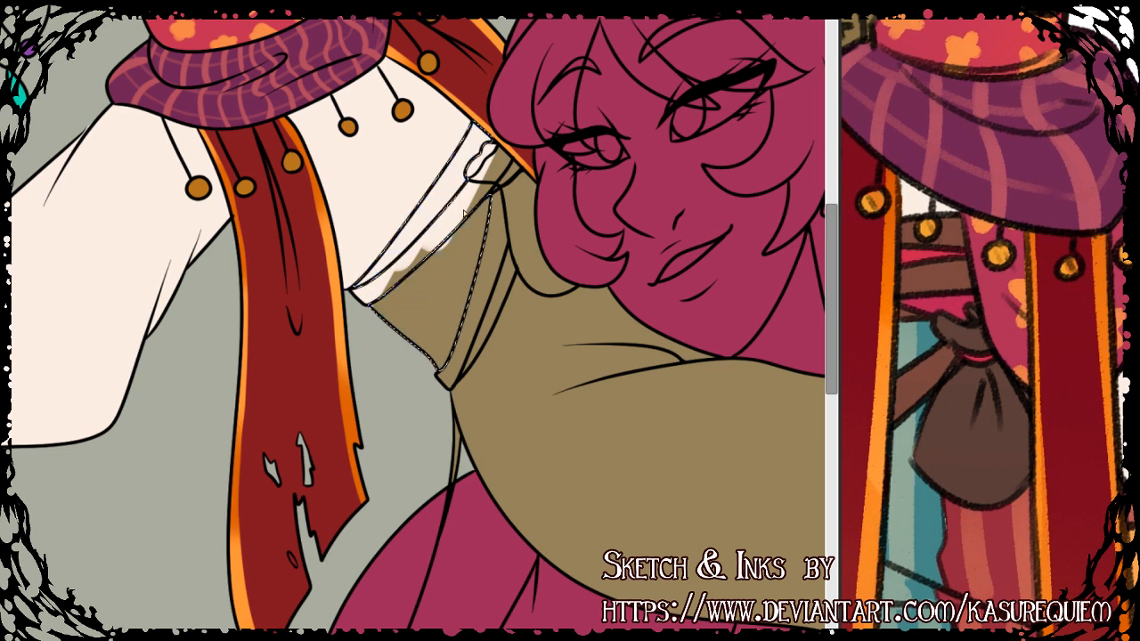
key("ctrl+f")
key("ctrl+d")
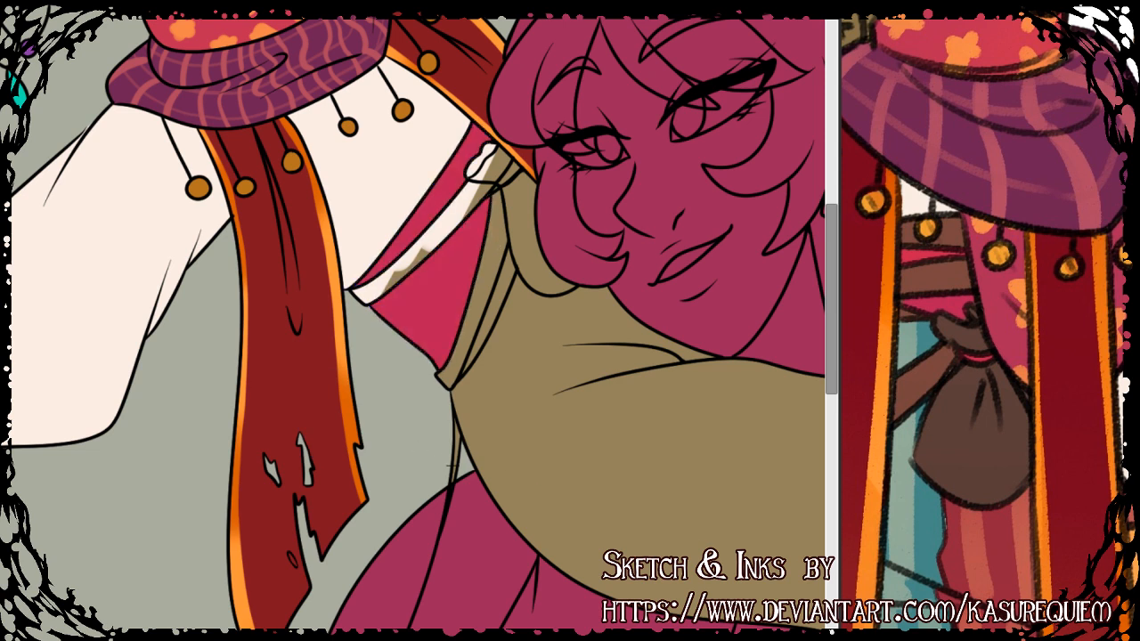